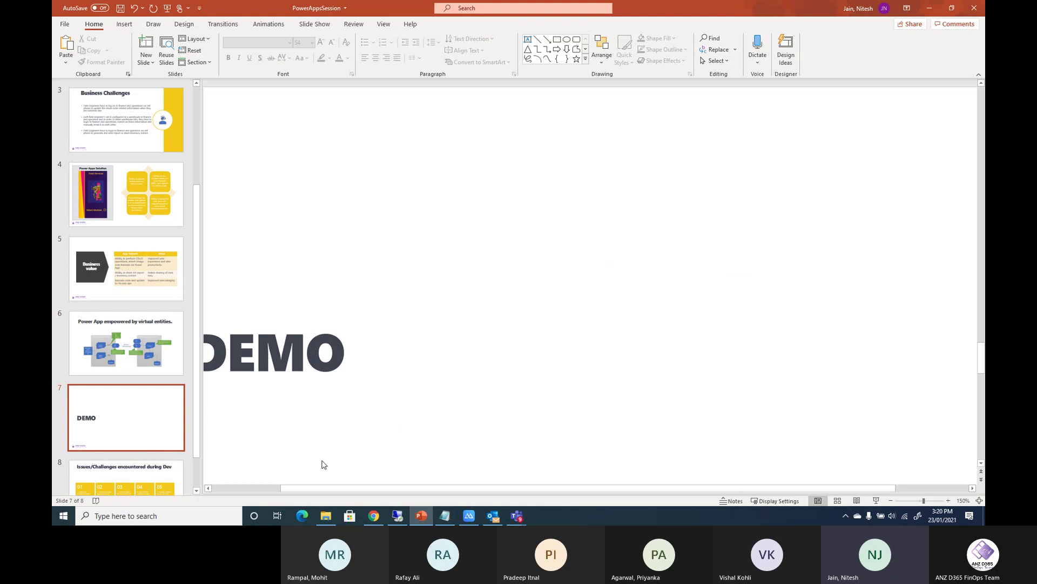
- Bring up the mirrored phone in ApowerMirror and minimise the PowerPoint and Teams windows behind it
left_click(466, 518)
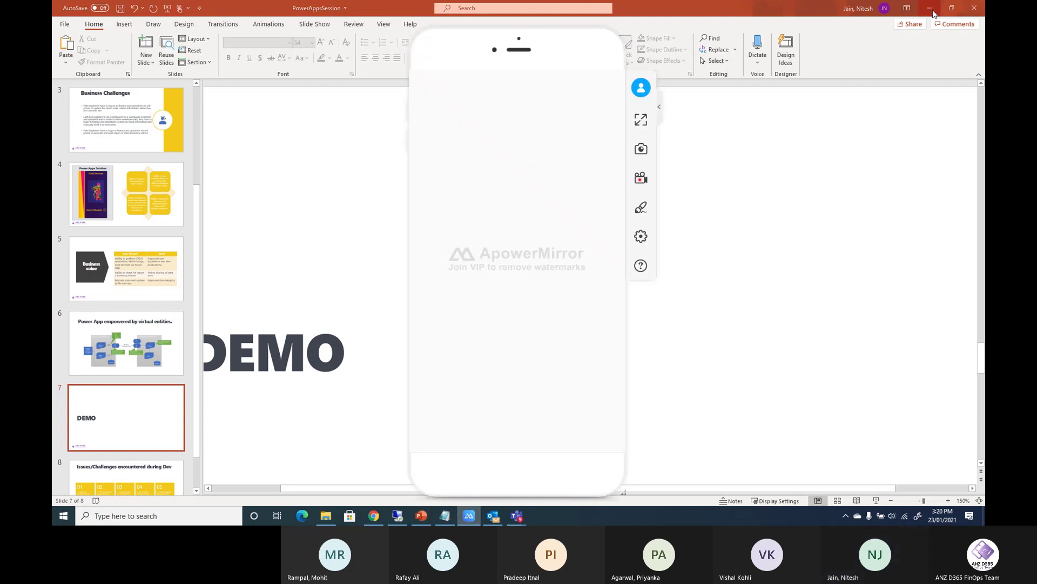
left_click(933, 12)
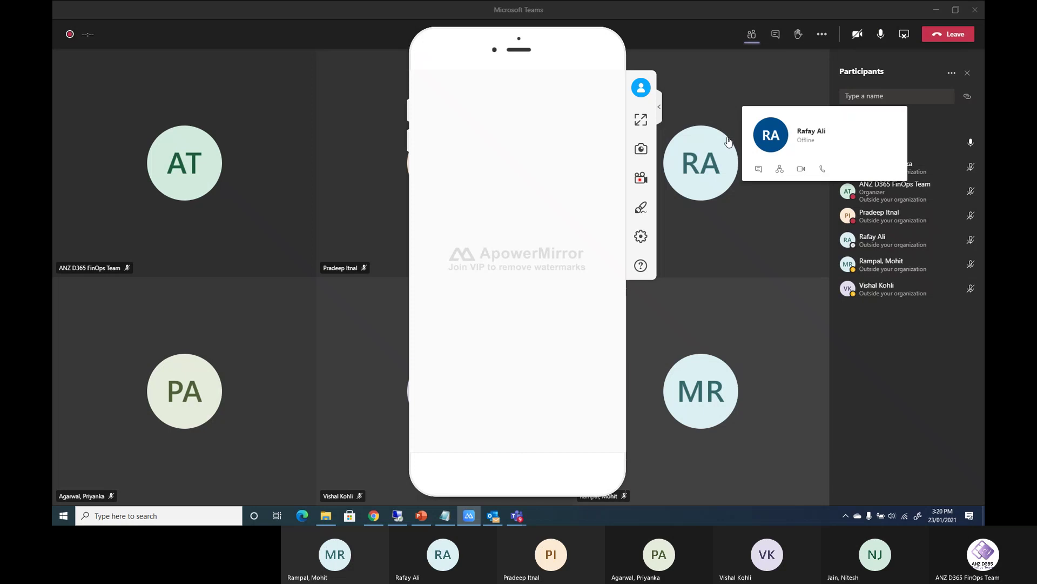
left_click(934, 10)
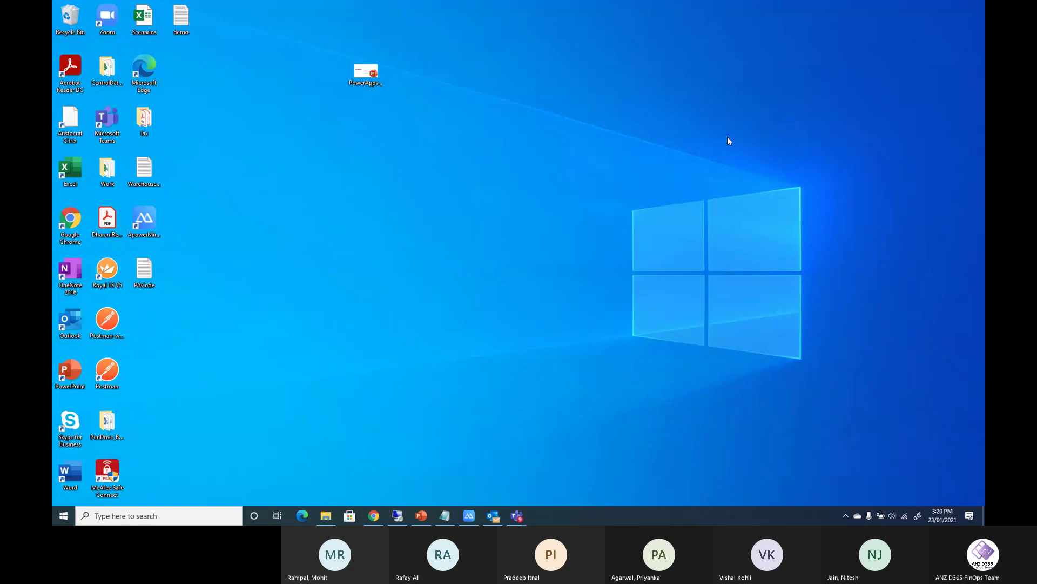
key("alt+Tab")
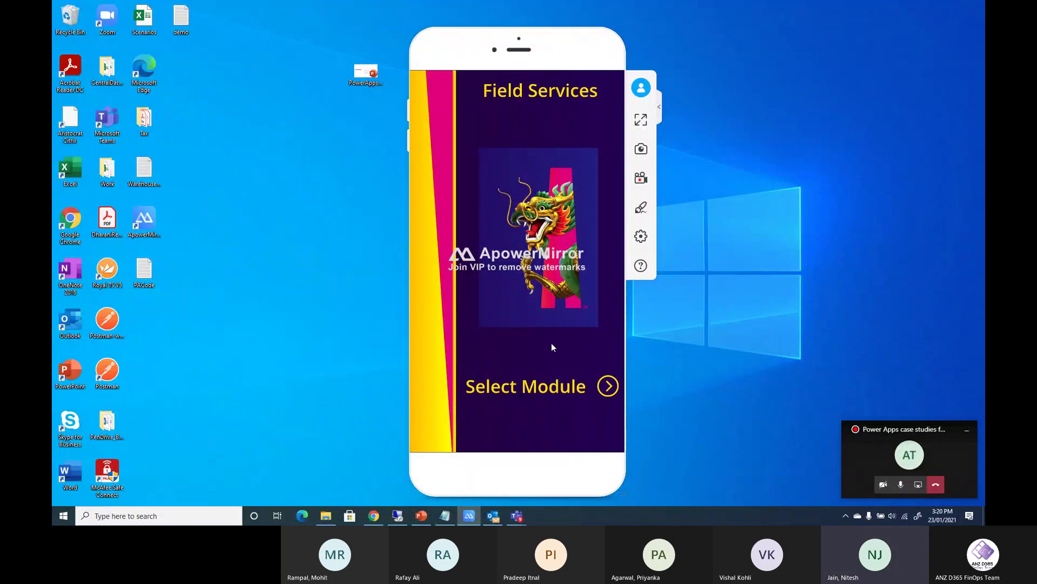
- From the Field Services start screen, open the Returns module and open the header of the first return order
left_click(605, 388)
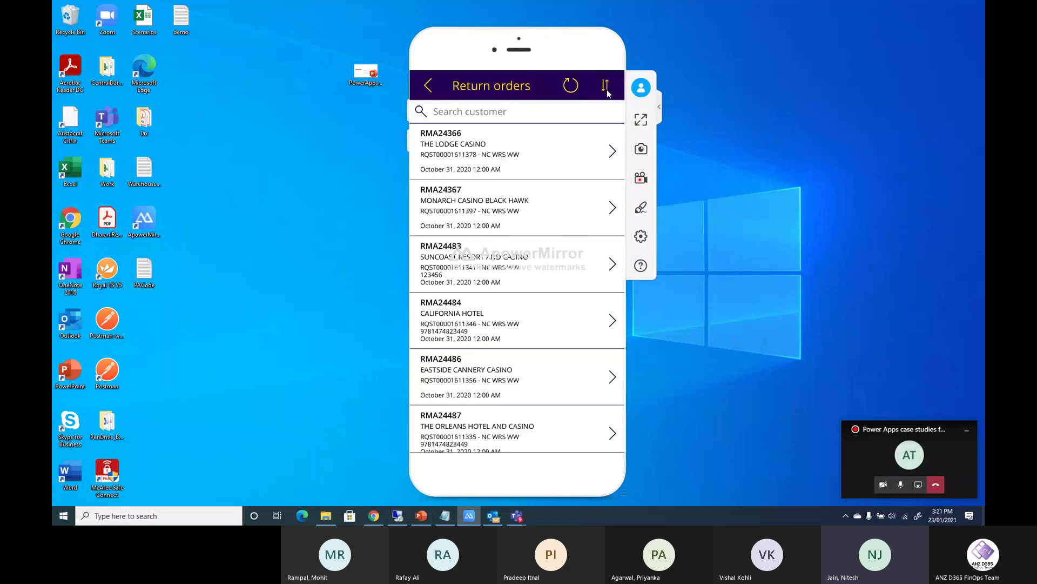
left_click(440, 91)
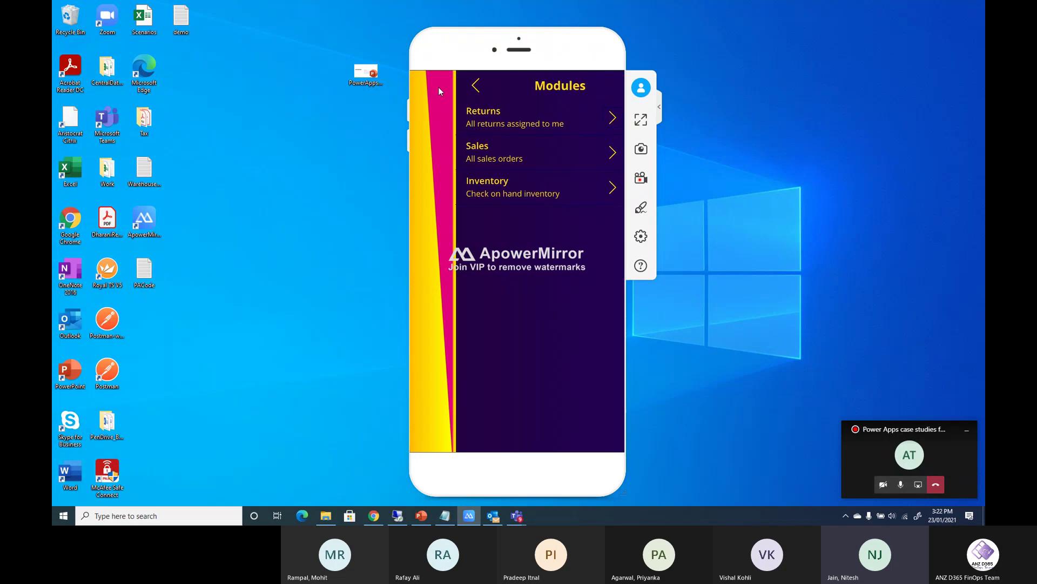
left_click(469, 113)
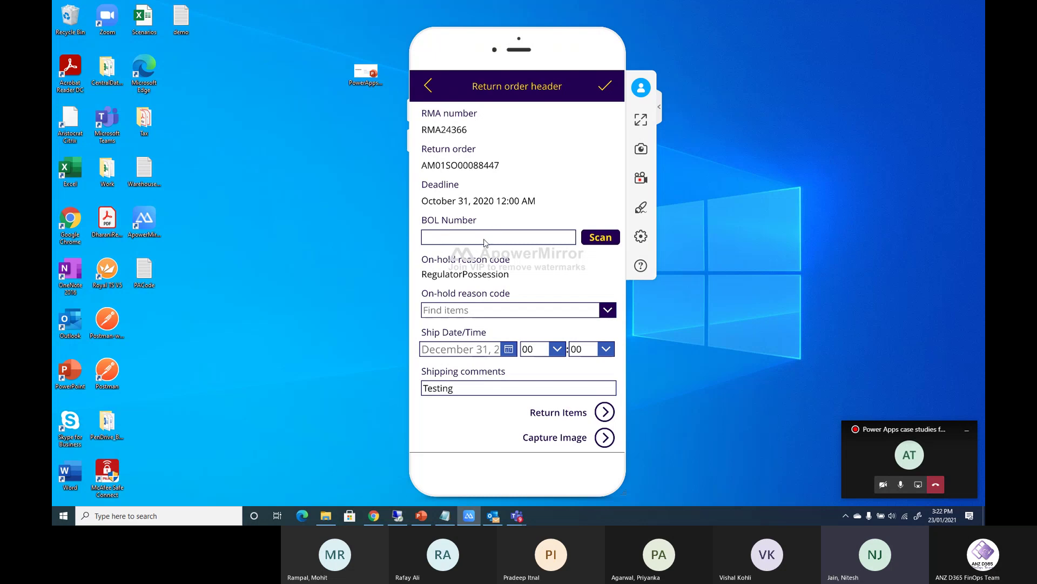
- Switch to Chrome and display the FedEx shipping label sample image from the Google search results
mouse_move(376, 521)
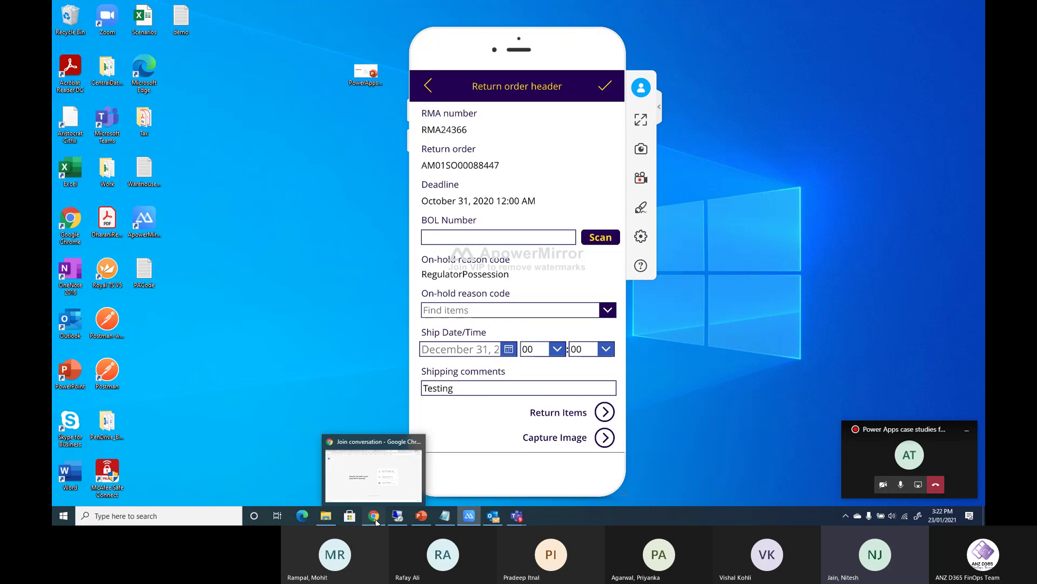
left_click(376, 521)
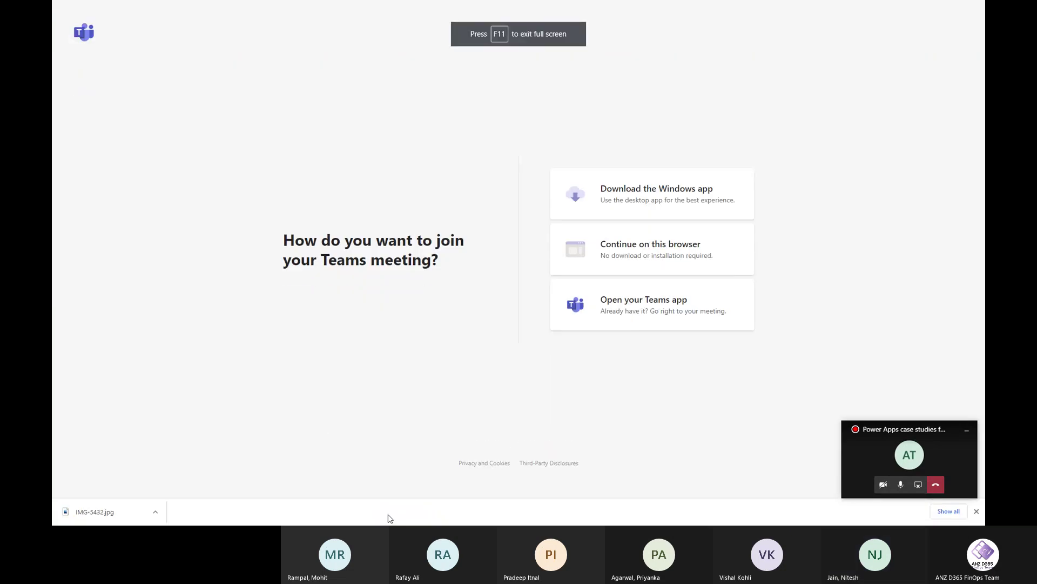
left_click(389, 518)
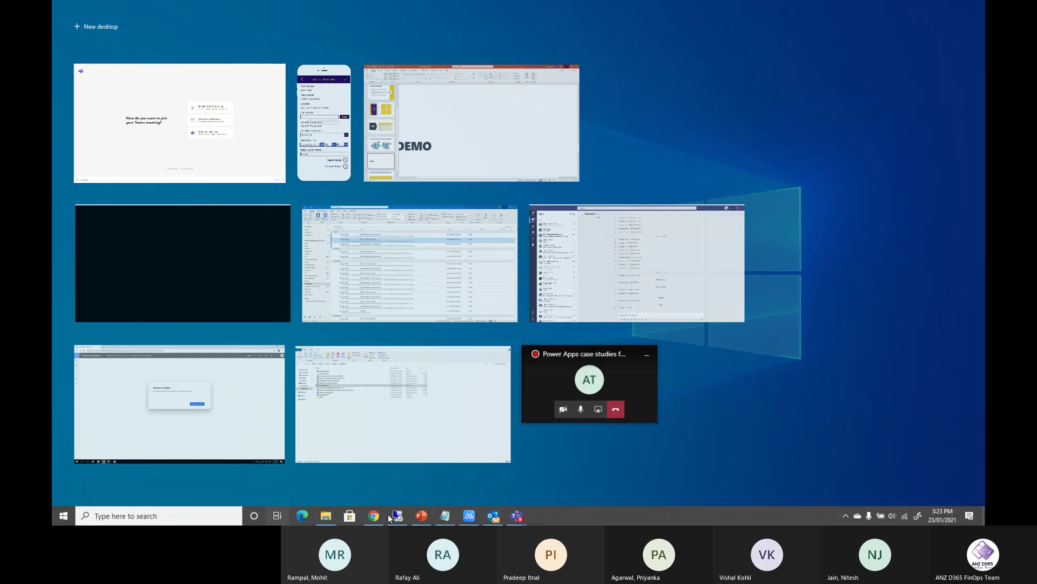
key("super+Tab")
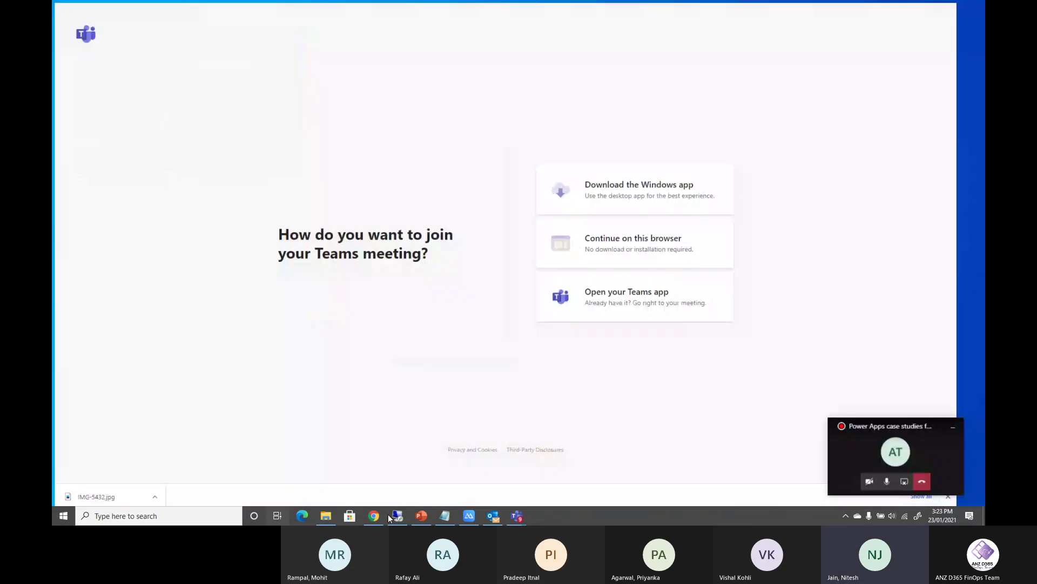
key("super+Tab")
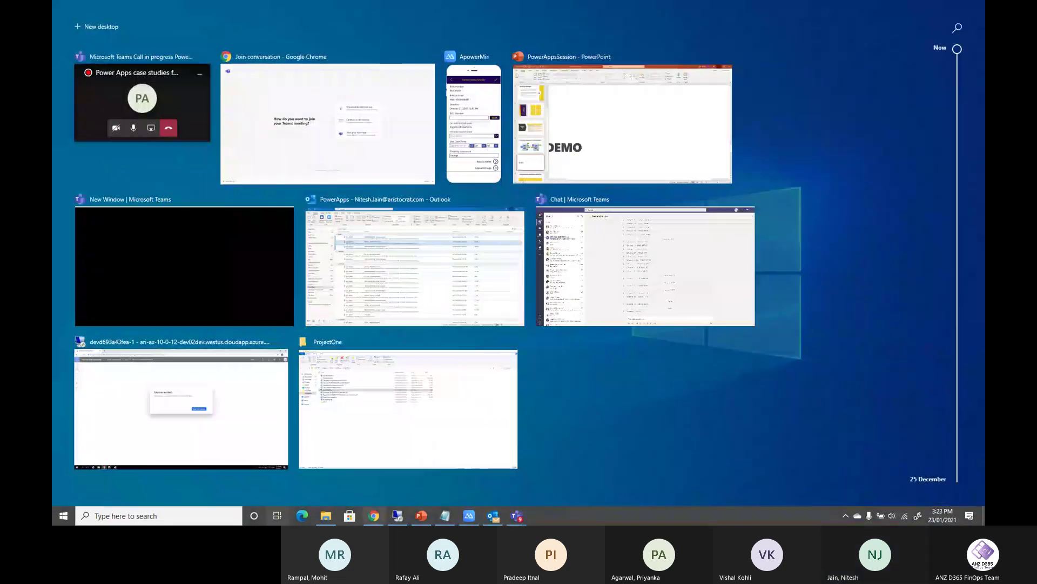
left_click(278, 428)
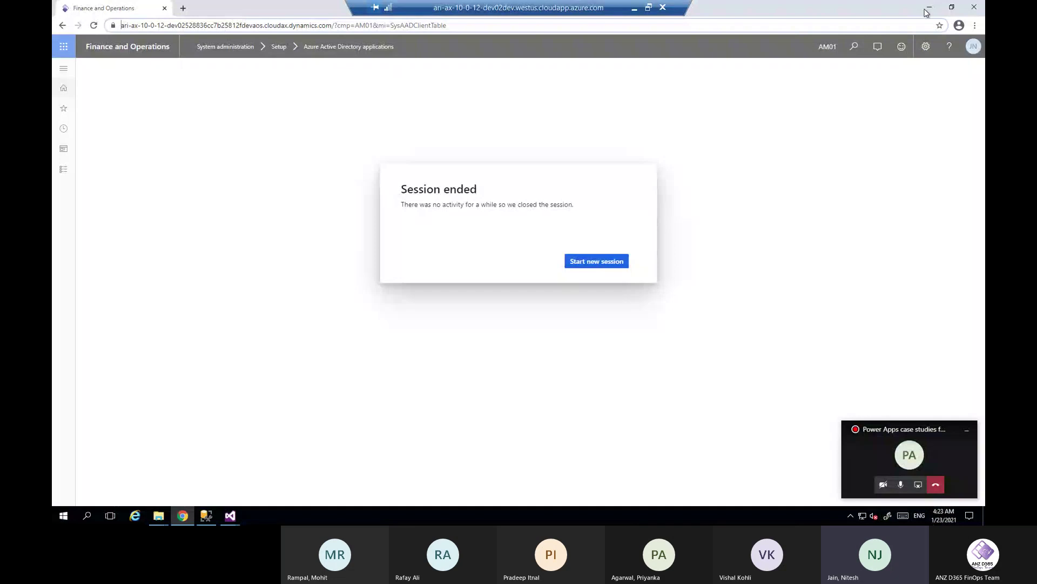
key("alt+Tab")
left_click(632, 9)
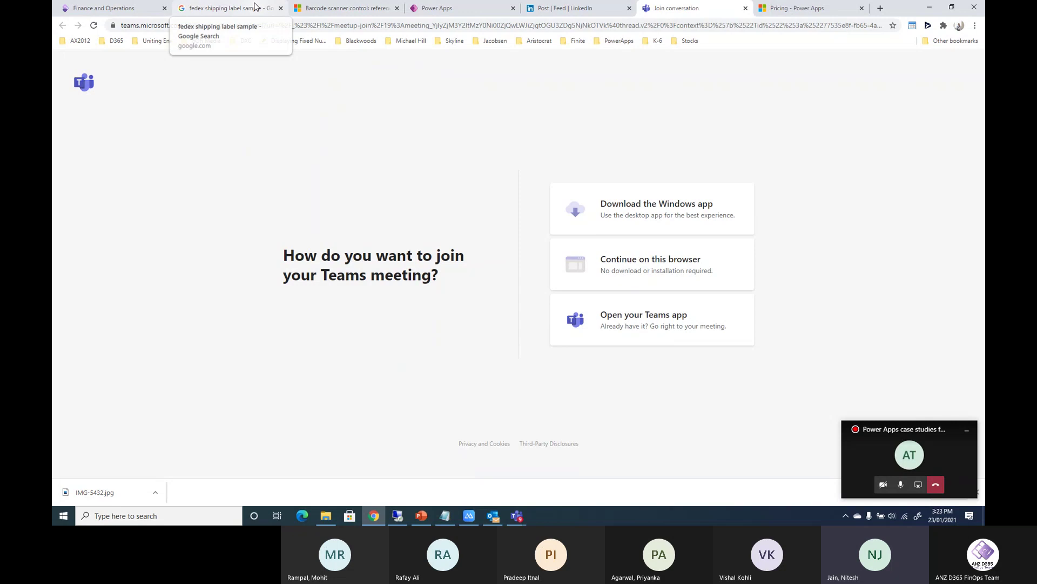
left_click(256, 7)
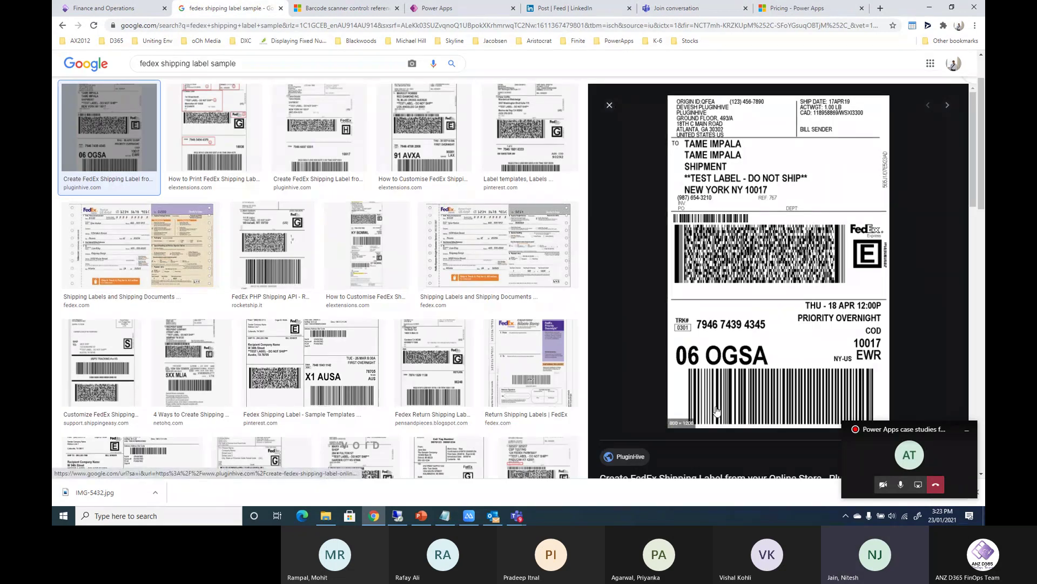
- In ApowerMirror, scan the label's barcode into the return order's BOL Number and set the on-hold reason code to RegulatorPossession1
key("alt+Tab")
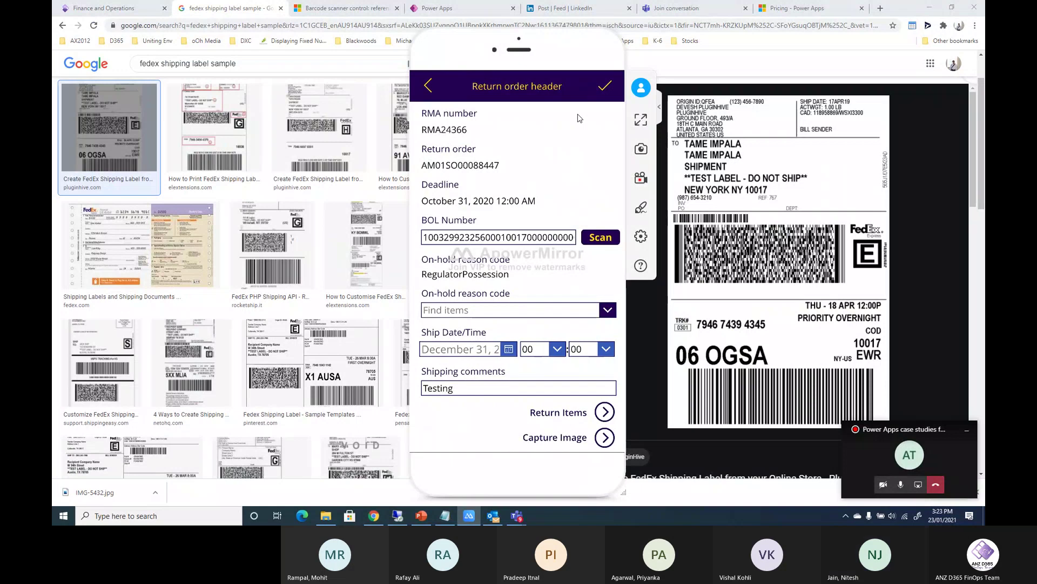
left_click(607, 304)
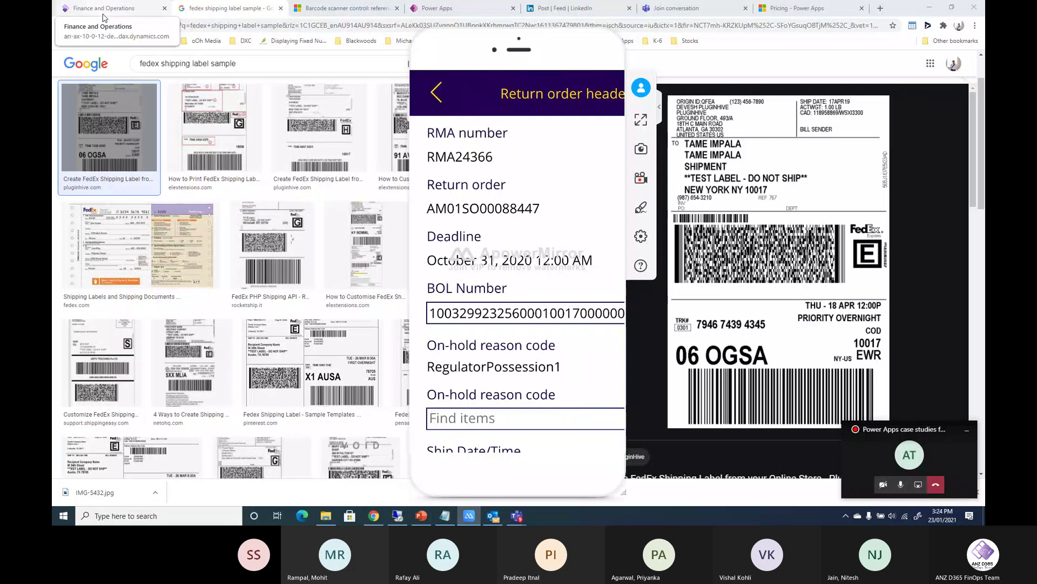
- Switch to Finance and Operations in Chrome at full screen and start a new session
left_click(103, 15)
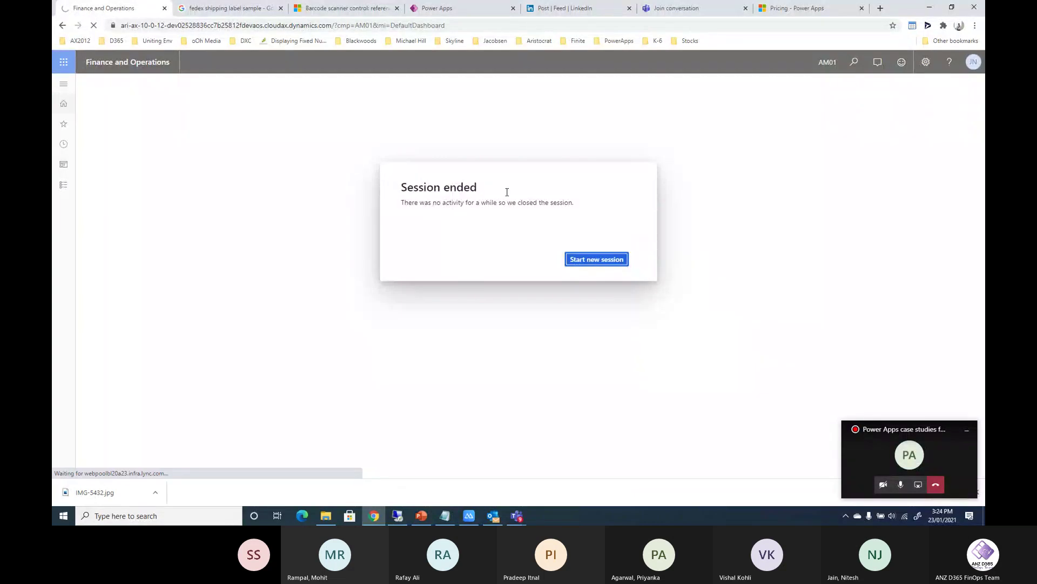
key("F11")
key("Return")
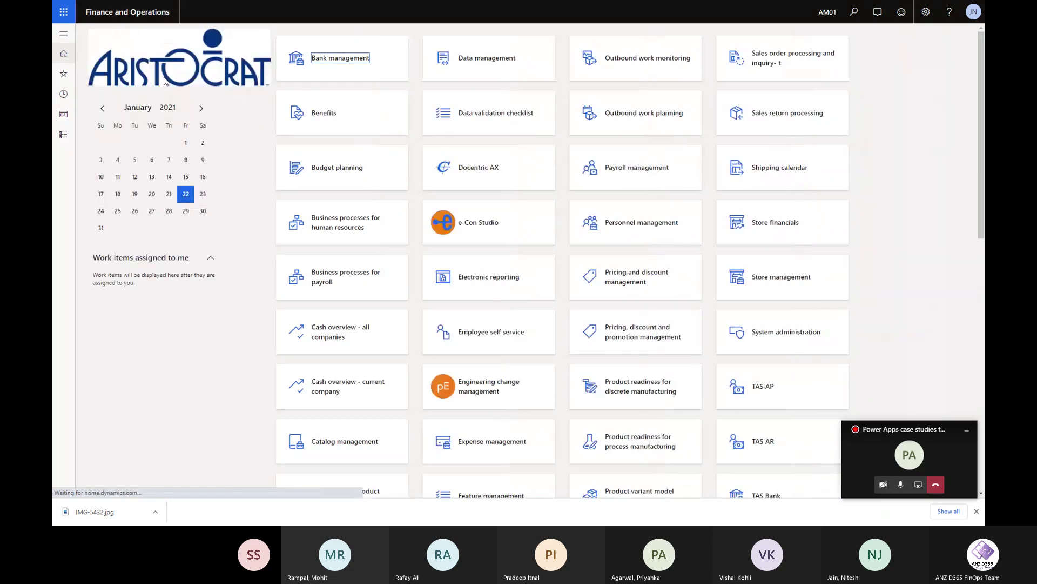
- Open the list of all return orders in the Sales return processing workspace
left_click(64, 34)
left_click(162, 162)
scroll(119, 232, "down", 10)
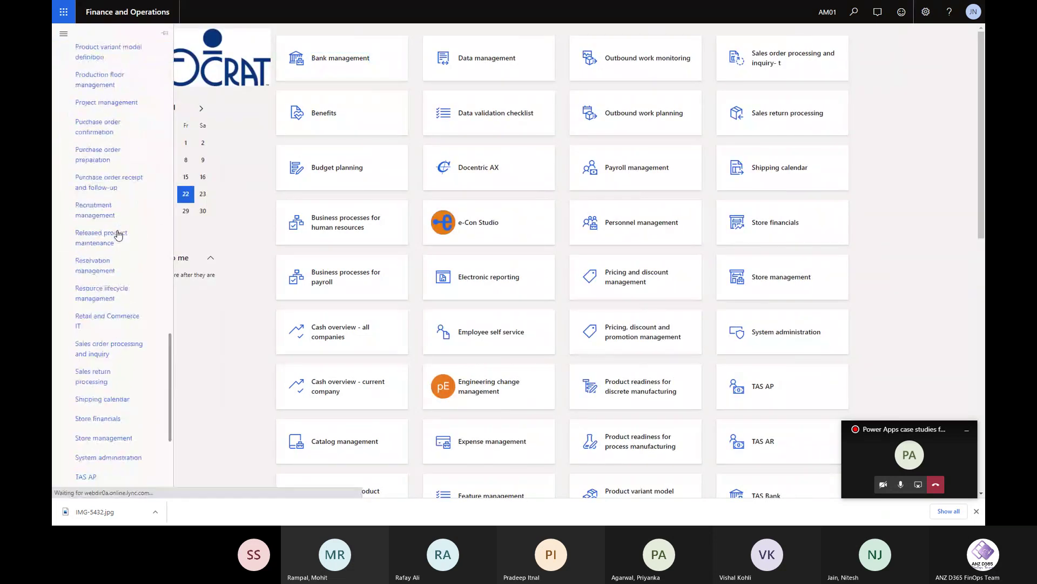
scroll(118, 235, "down", 3)
left_click(120, 289)
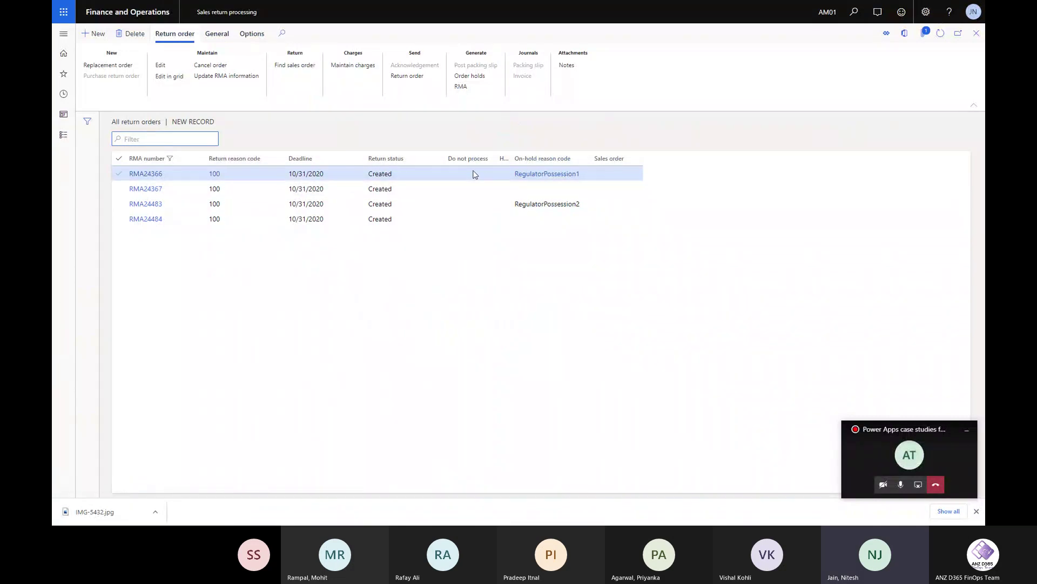
- Check the BOL number and on-hold reason code in the first return order's RMA information, and close it without changes
left_click(254, 78)
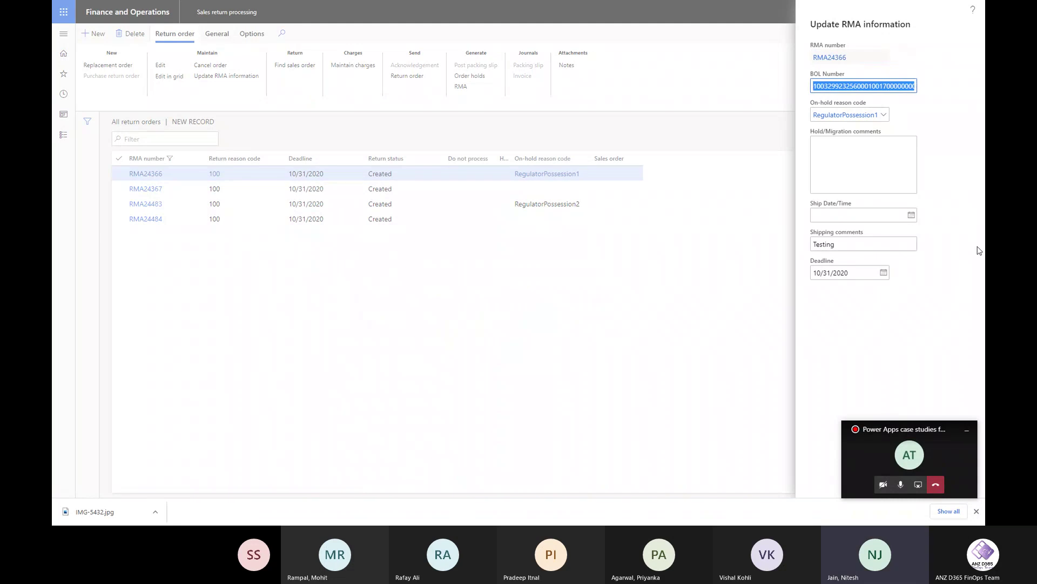
left_click(966, 430)
left_click(967, 436)
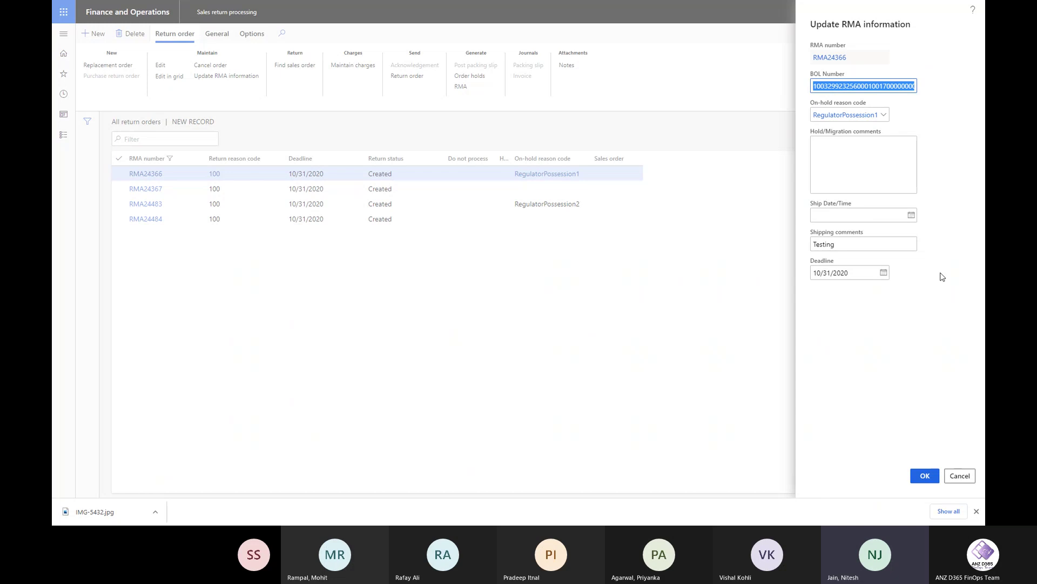
left_click(970, 476)
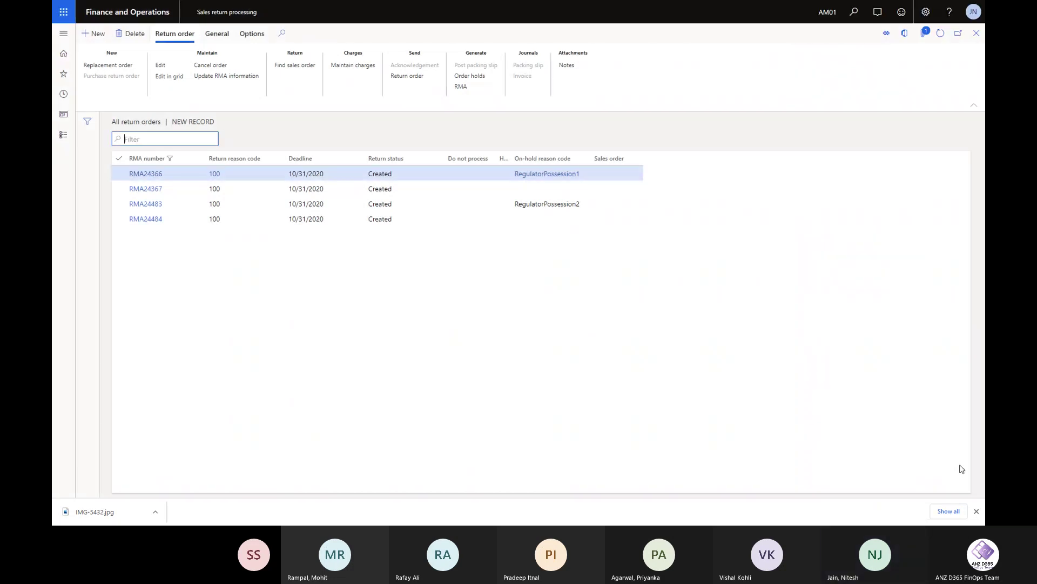
- Switch back to ApowerMirror, reopen the first return order, and capture a photo of the Goldilocks book cover as its image
key("super+d")
left_click(469, 516)
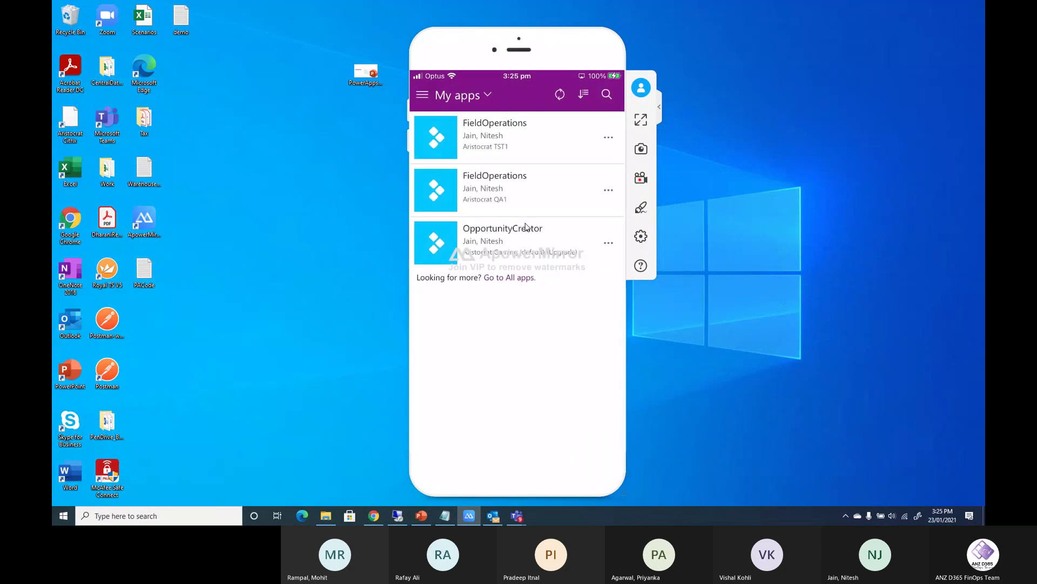
left_click(525, 227)
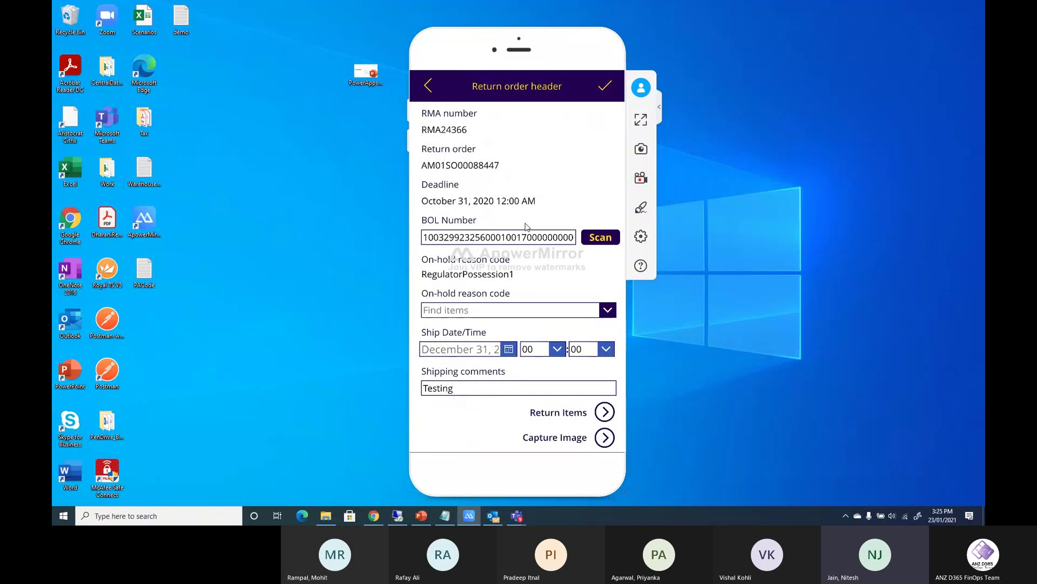
left_click(605, 413)
left_click(512, 433)
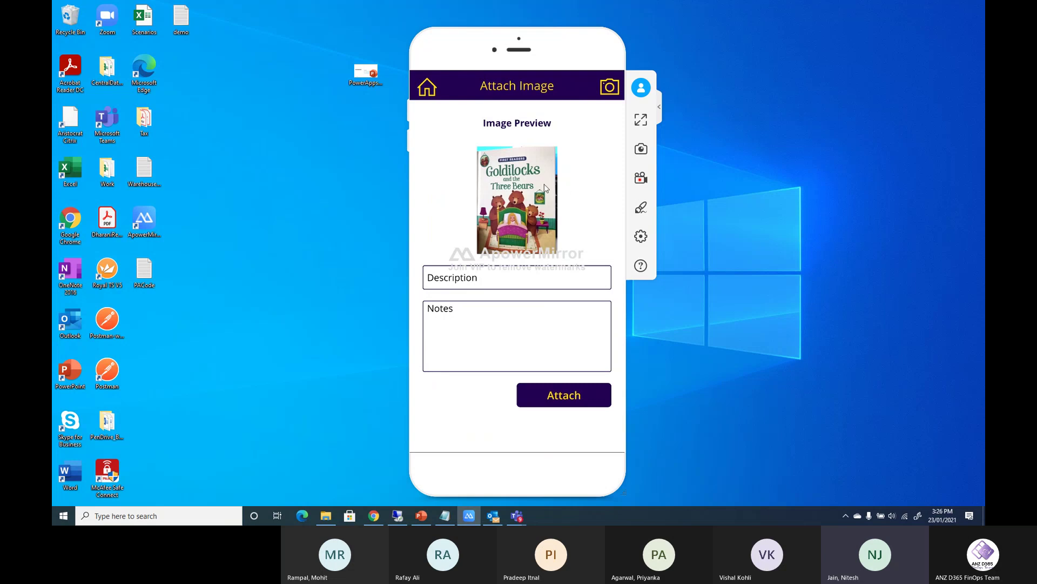
- Replace the placeholder description of the captured image with "Demonstration"
left_click(475, 282)
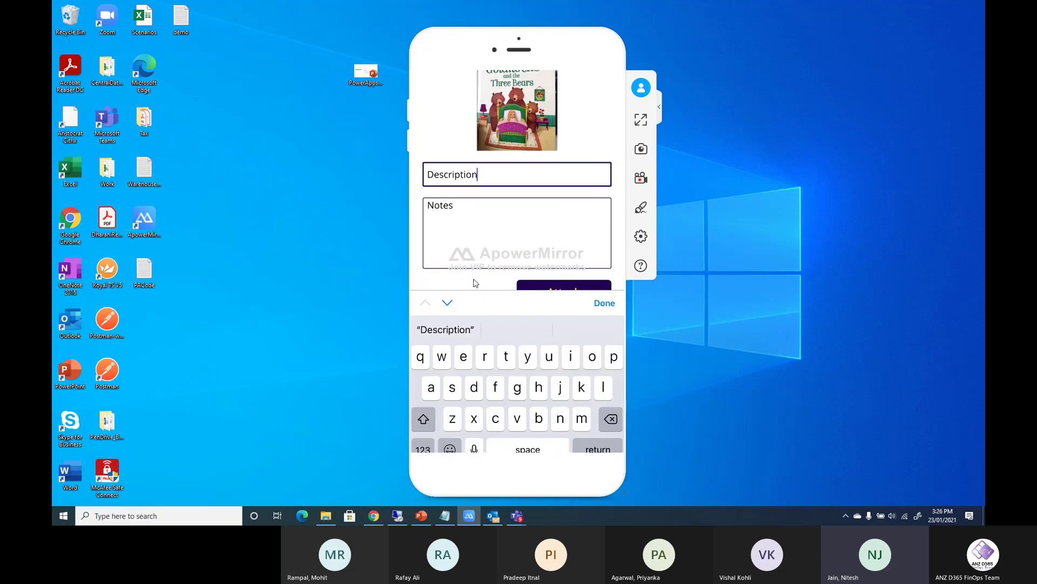
key("BackSpace")
key("BackSpace")
key("BackSpace")
key("BackSpace")
key("BackSpace")
key("BackSpace")
key("BackSpace")
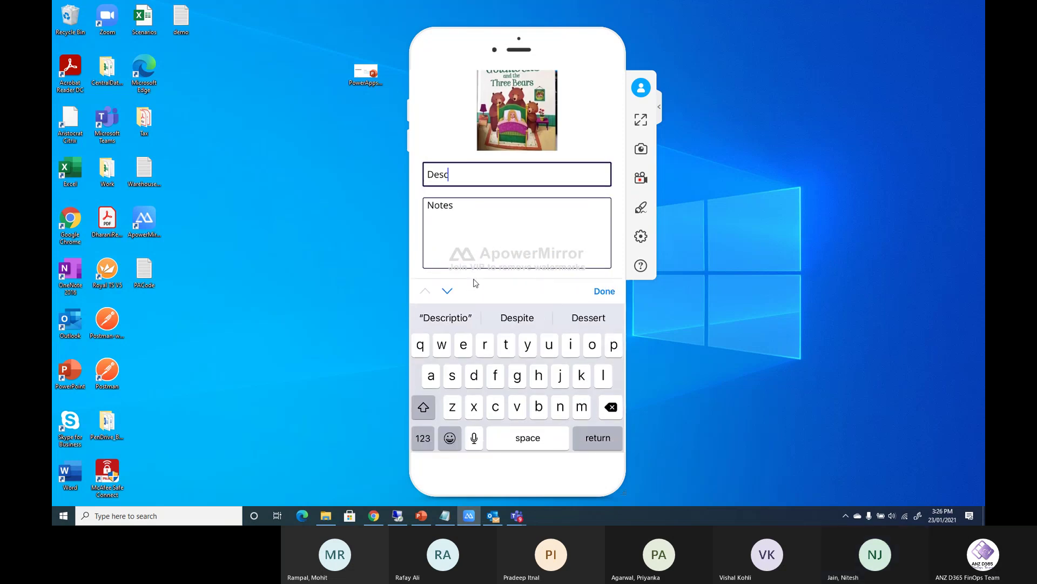
key("BackSpace")
key("BackSpace")
key("BackSpace")
type("emon")
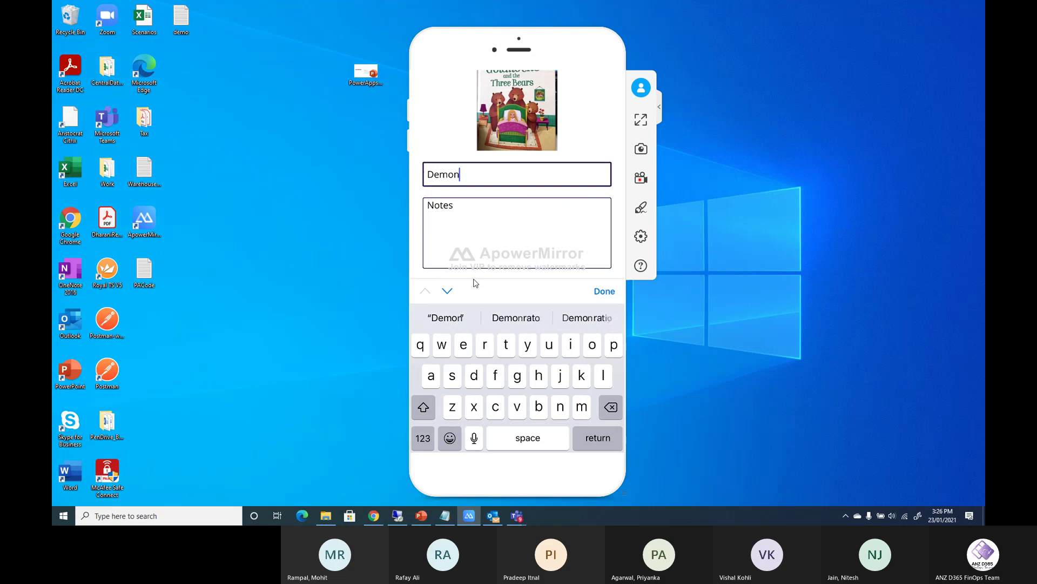
type("strators")
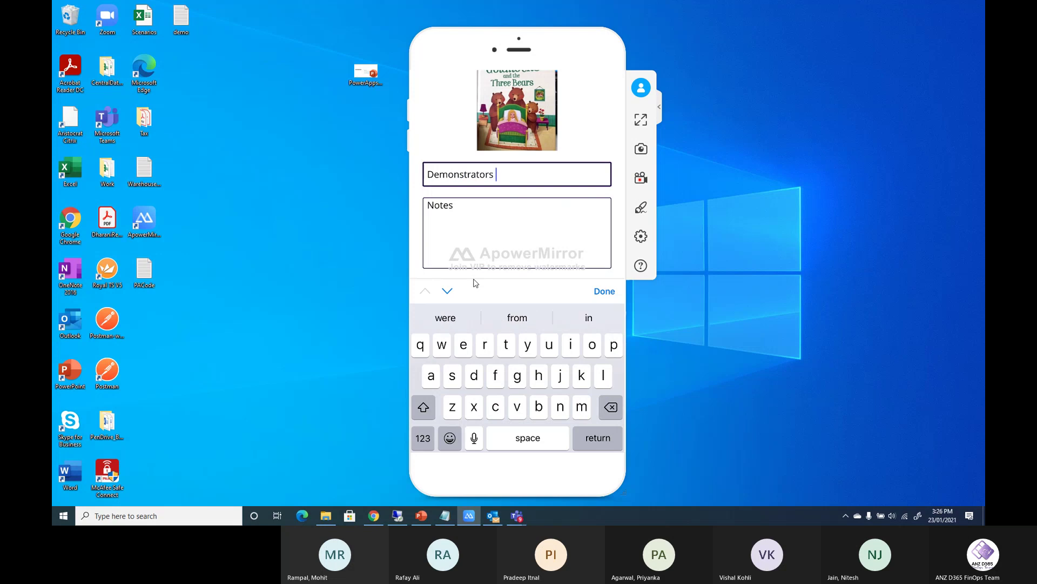
key("BackSpace")
key("BackSpace")
key("BackSpace")
type("ions")
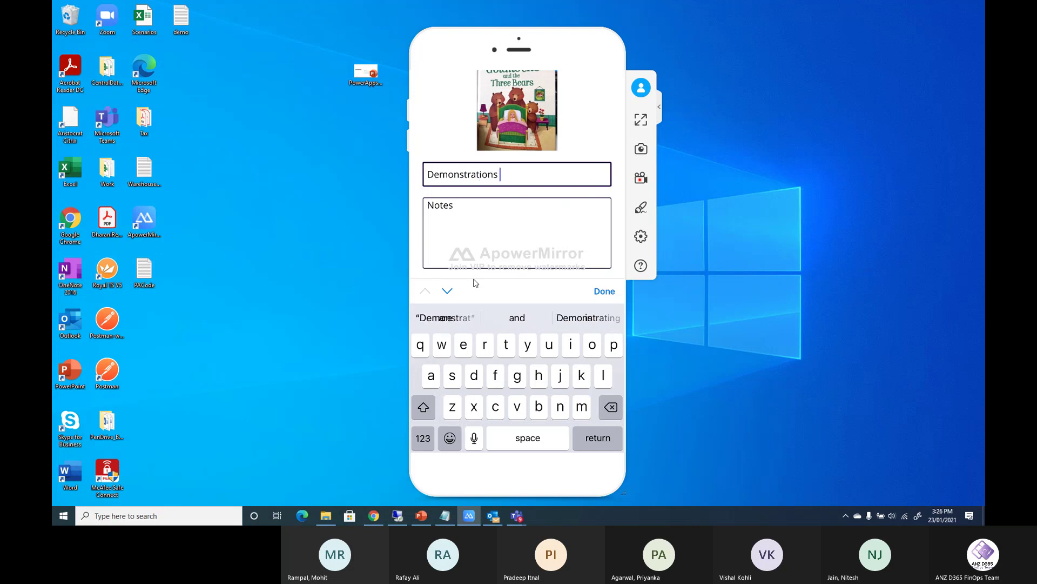
key("BackSpace")
key("BackSpace")
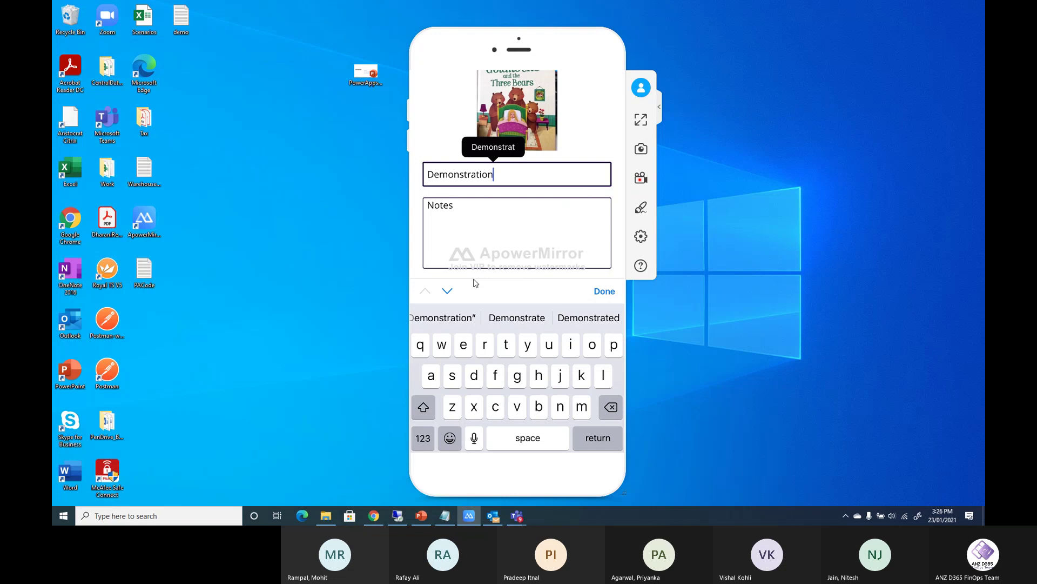
- Extend the image notes to "Notes - 1234" and attach the image to the return order
key("Tab")
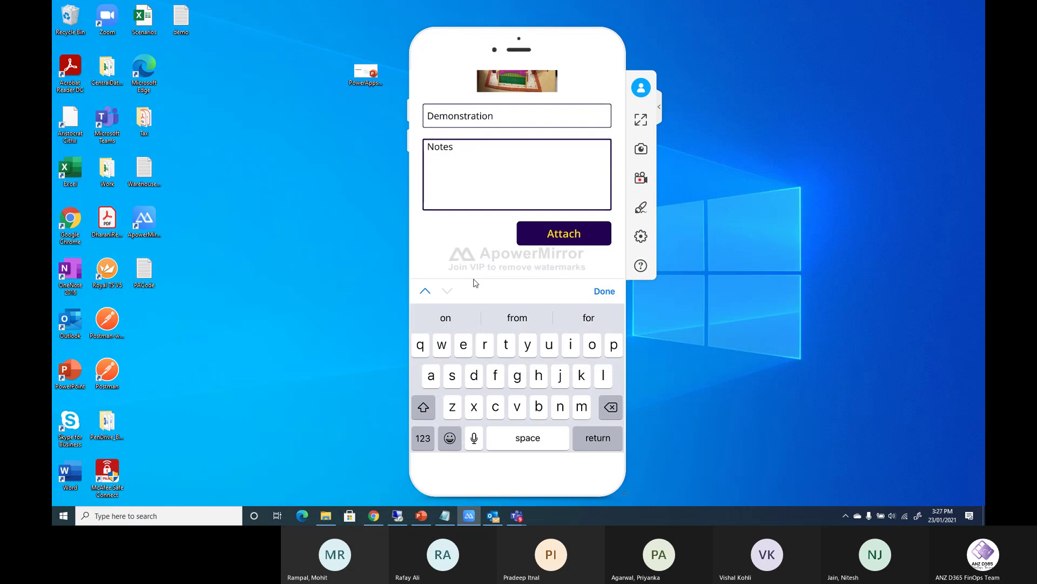
type("- q")
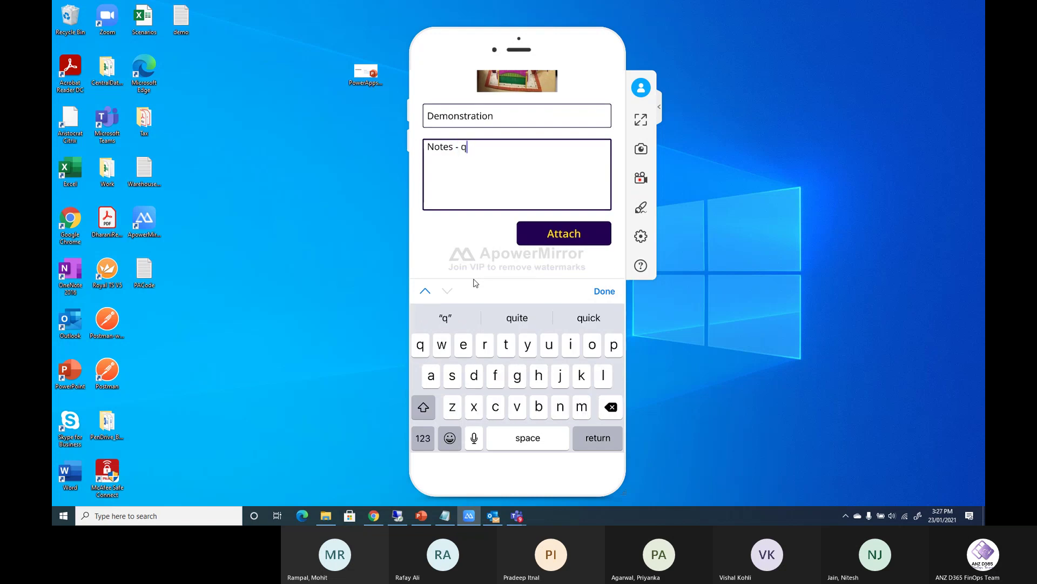
key("BackSpace")
type("1234")
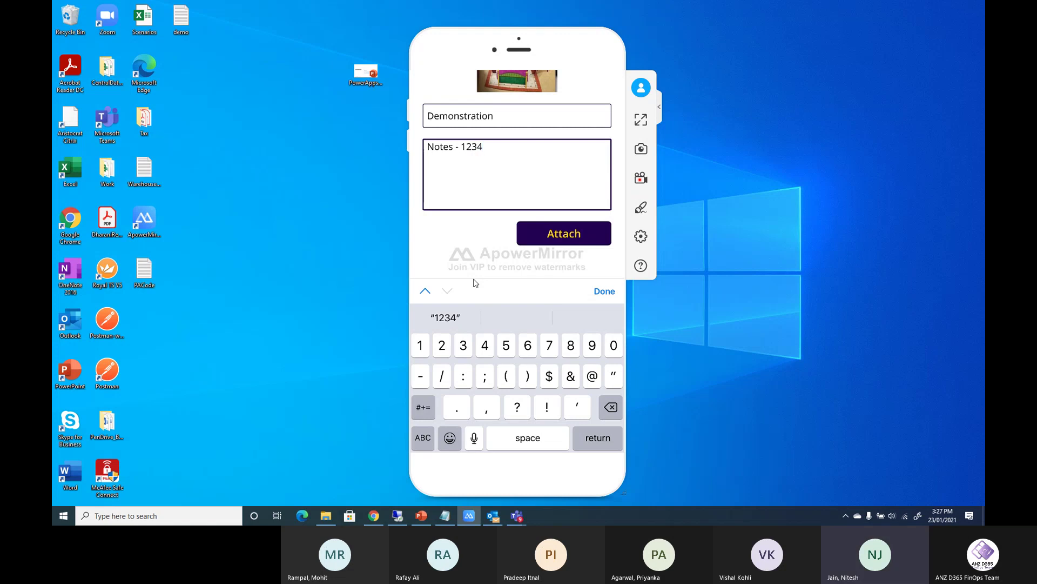
left_click(475, 283)
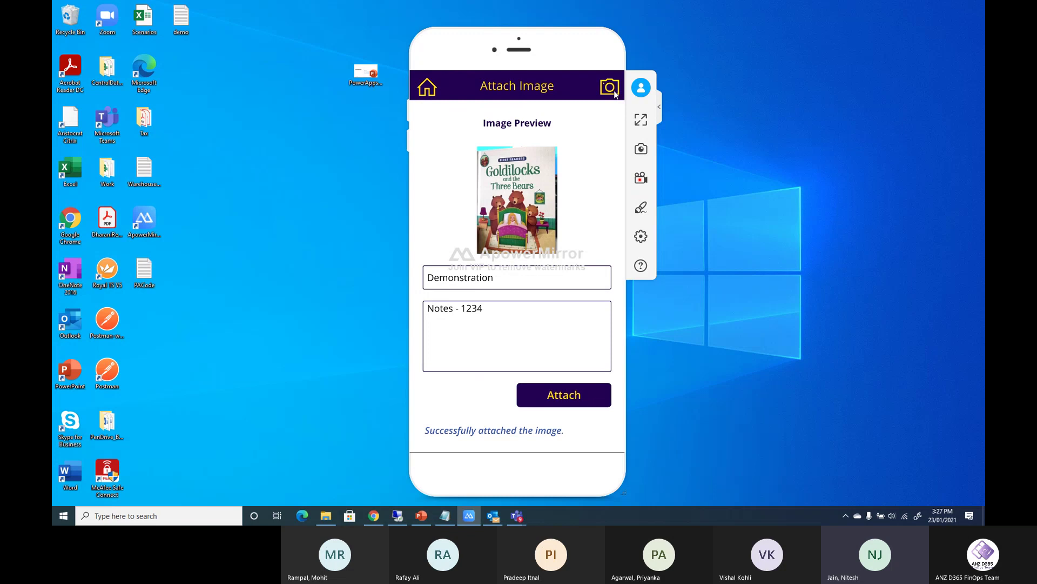
- Switch to Finance and Operations in Chrome and open the attachments of the first return order
mouse_move(380, 523)
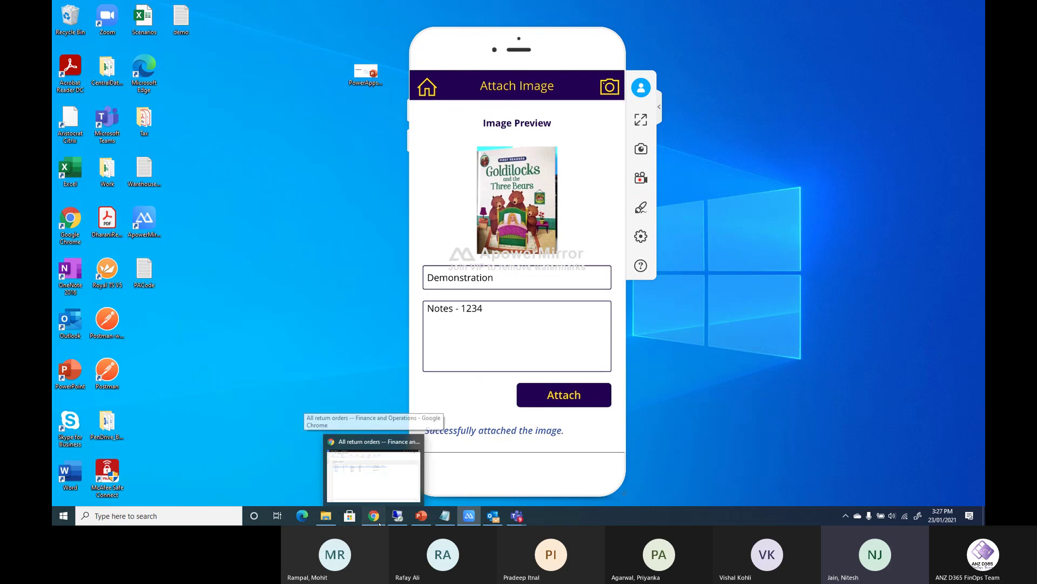
left_click(380, 523)
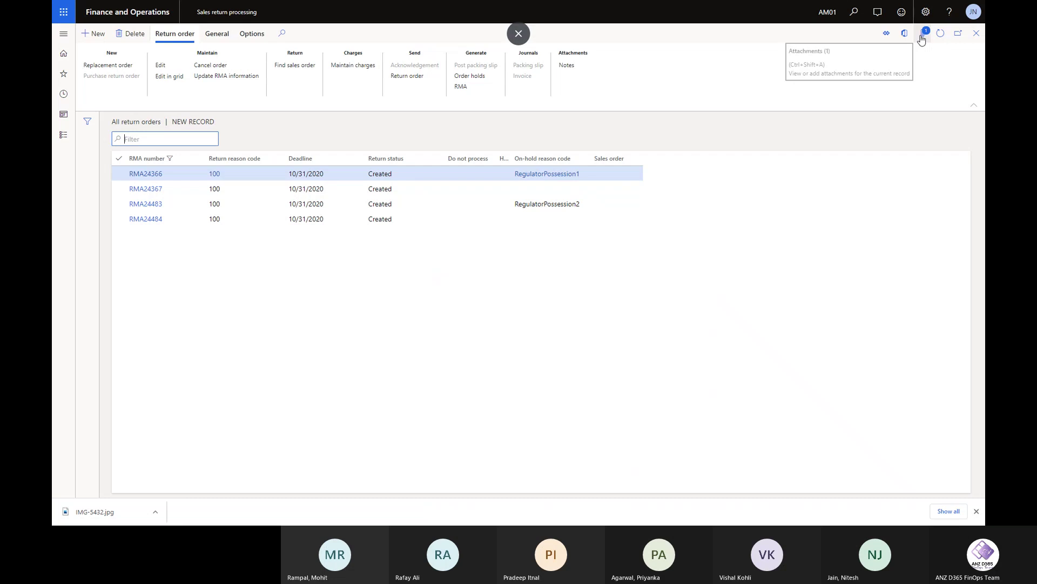
left_click(921, 38)
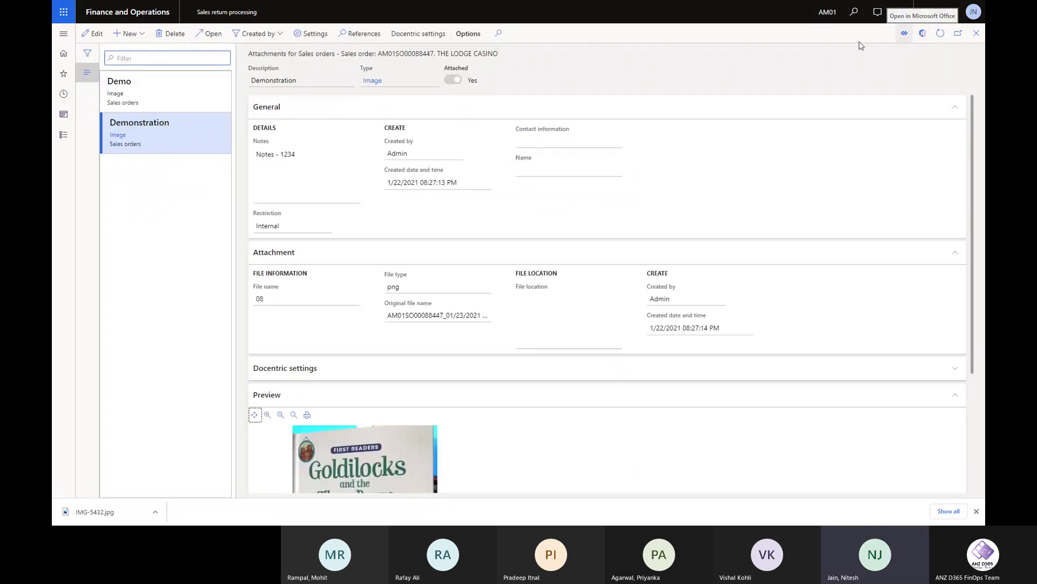
- Examine the Demonstration attachment's description, notes, restriction, file information and image preview
scroll(605, 204, "down", 2)
scroll(605, 204, "down", 1)
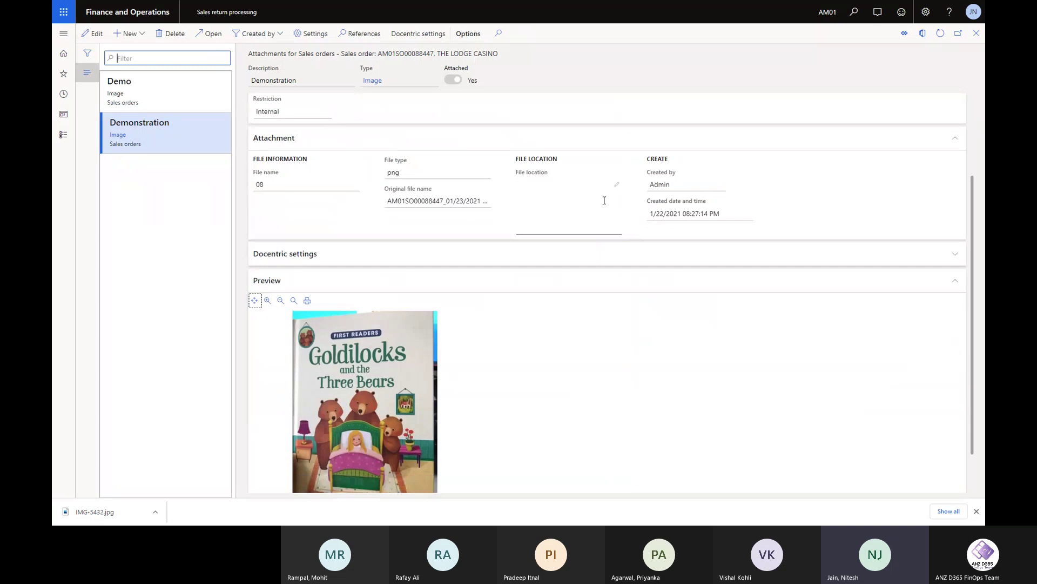
scroll(604, 204, "up", 3)
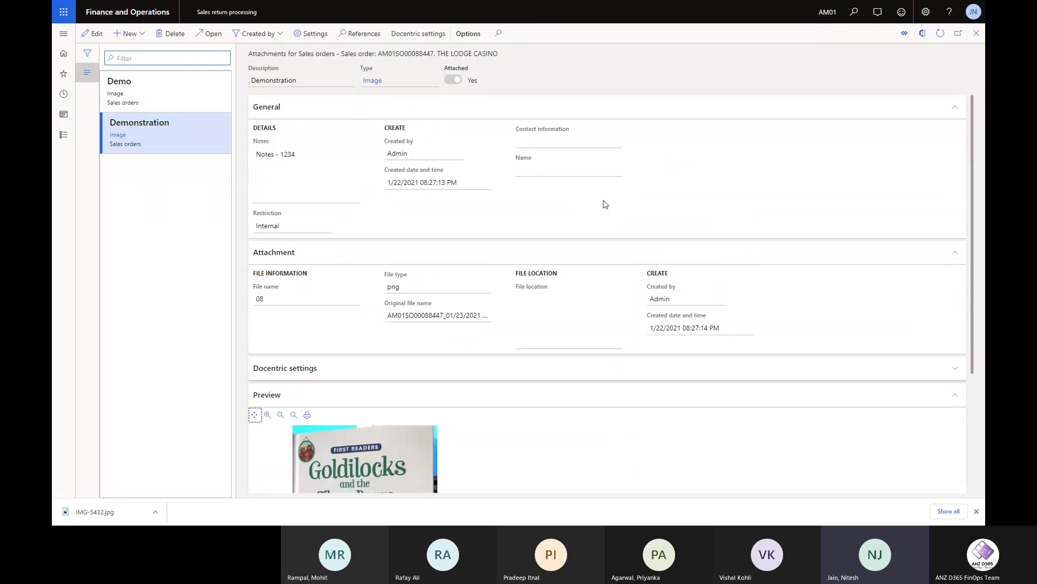
left_click(306, 78)
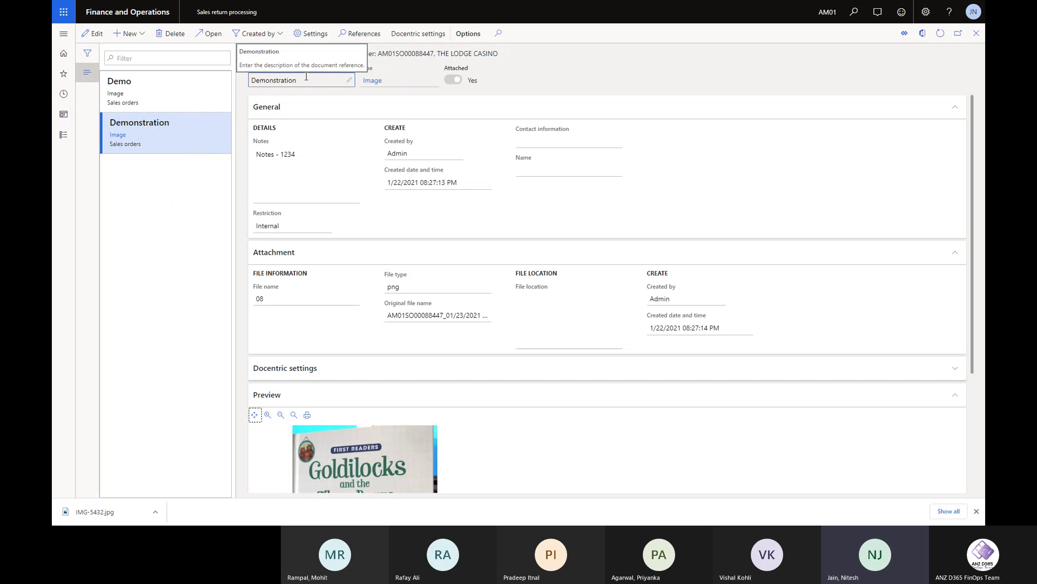
left_click(317, 159)
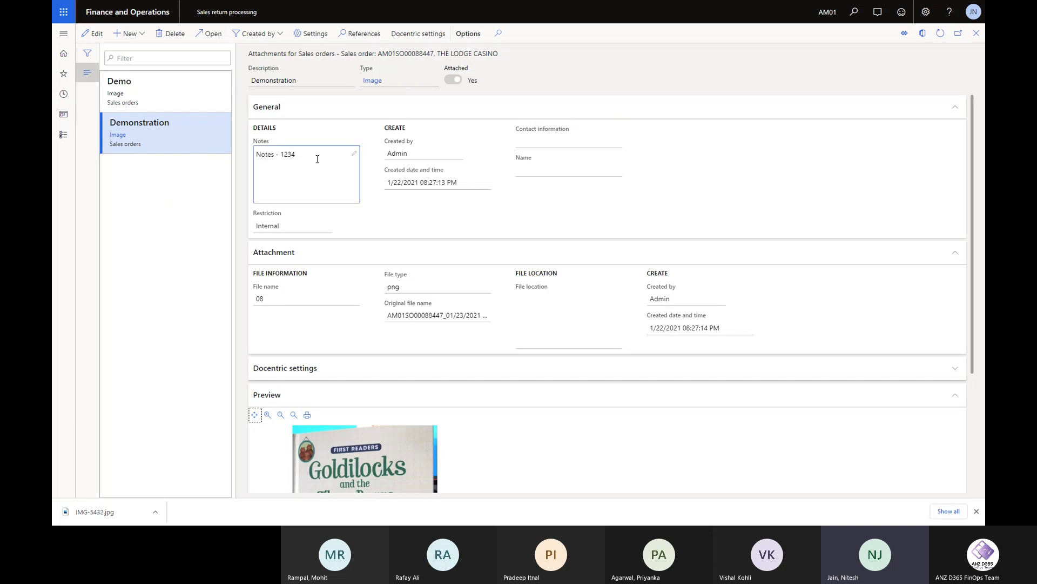
scroll(317, 159, "down", 3)
scroll(317, 159, "up", 3)
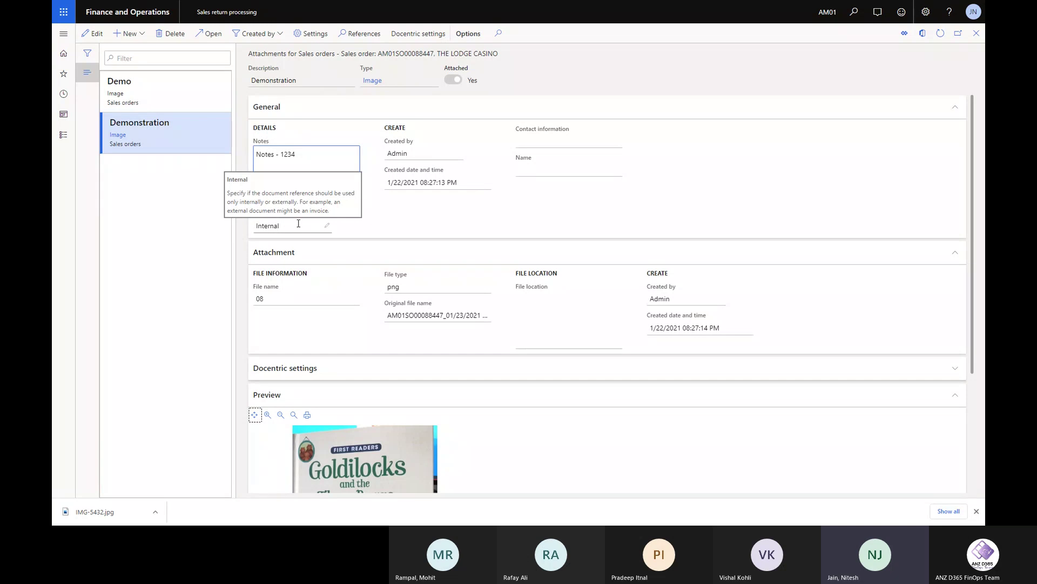
scroll(299, 223, "down", 3)
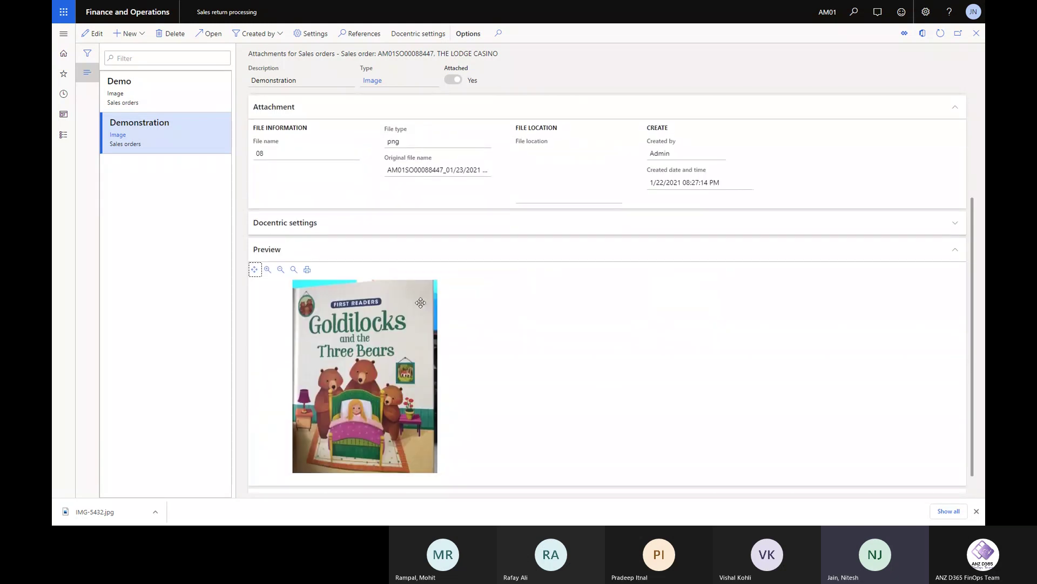
scroll(421, 302, "up", 3)
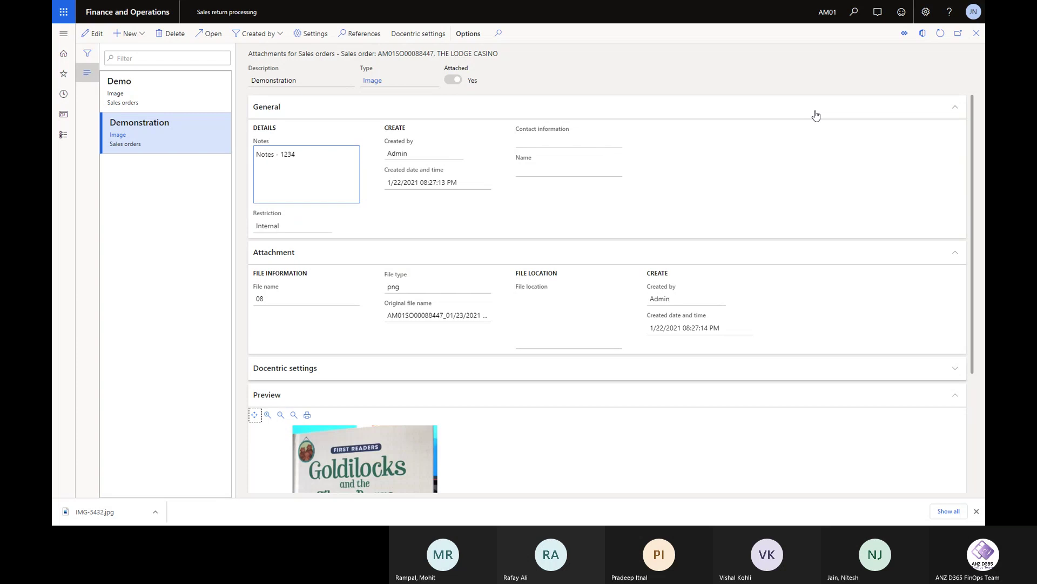
- Switch back to ApowerMirror and open the details of the Meskwaki Bingo and Casino sales order
key("super+d")
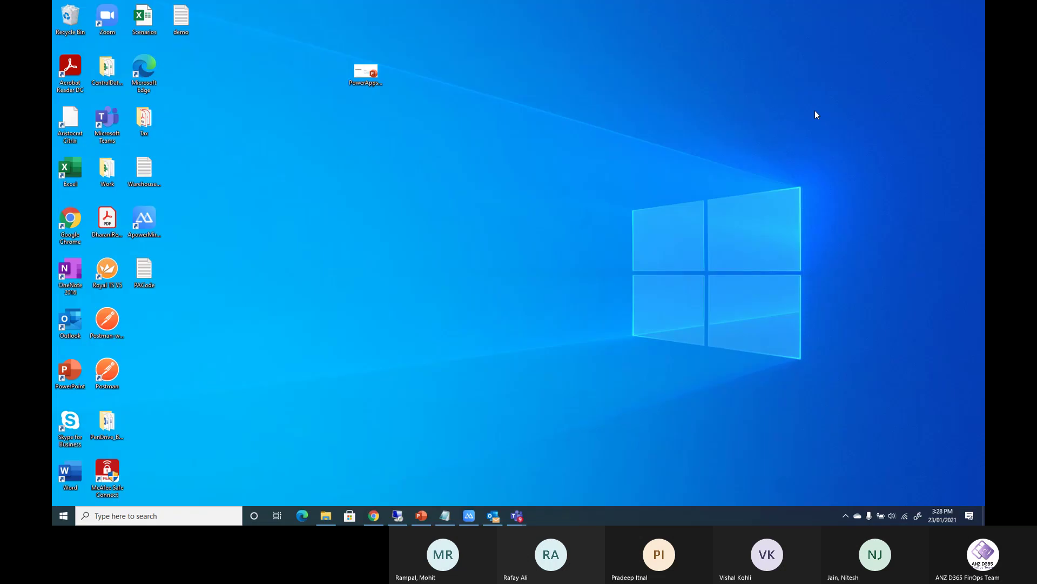
key("alt+Tab")
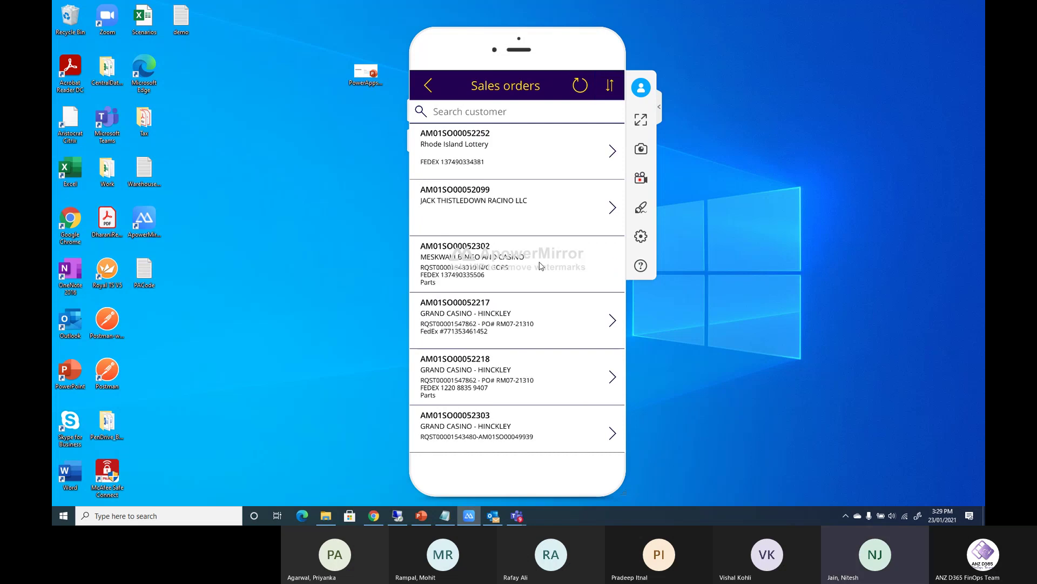
left_click(539, 266)
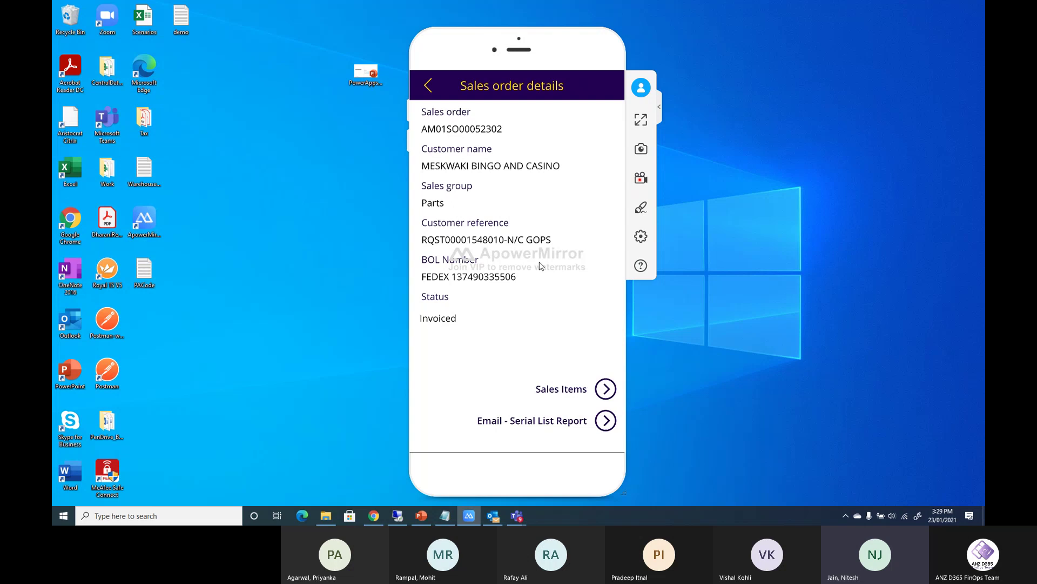
- Open the Serial List Report email option for the sales order and send the report to the prefilled email address
left_click(562, 403)
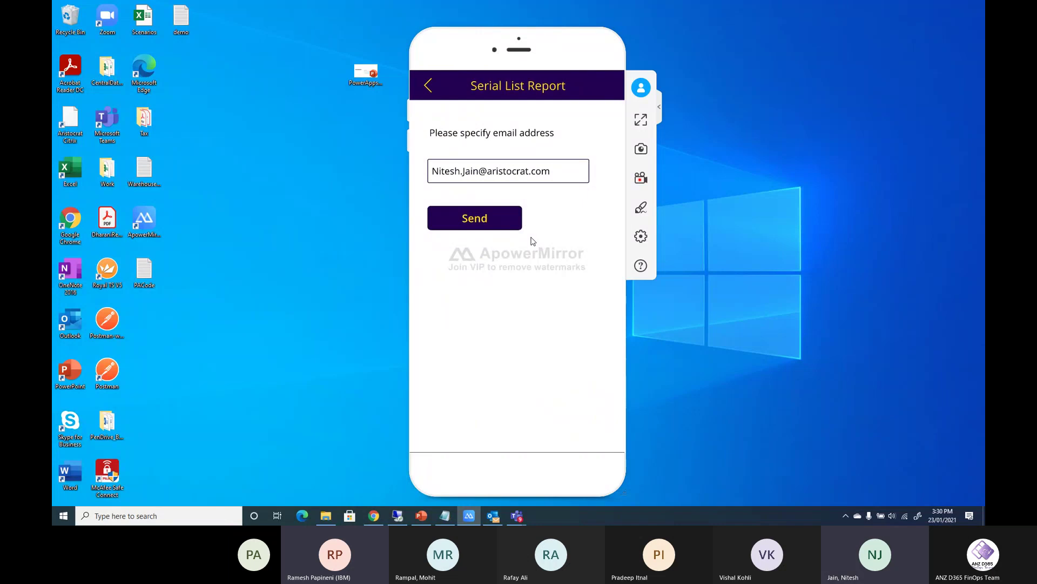
left_click(515, 520)
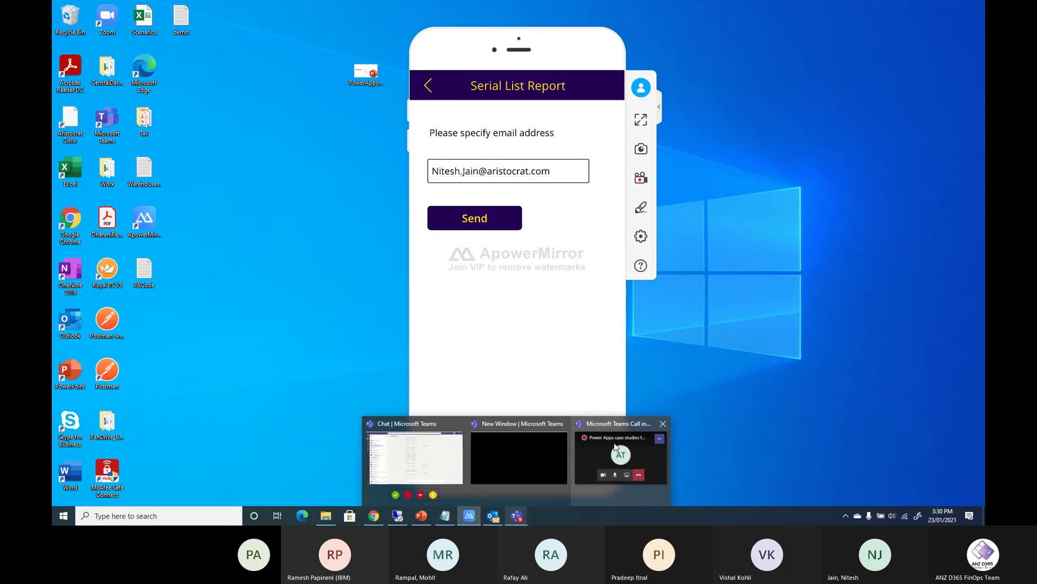
mouse_move(592, 424)
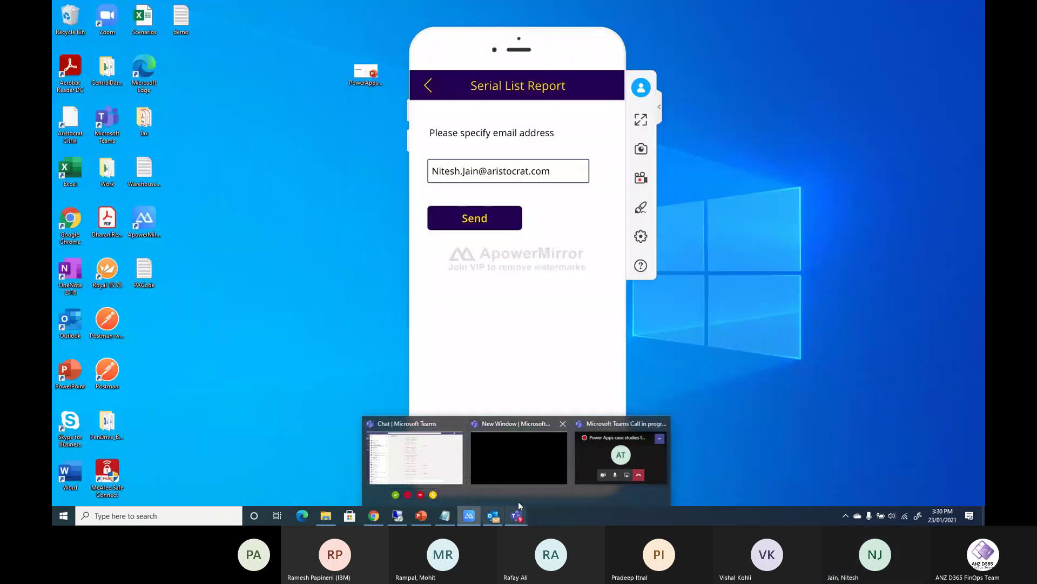
mouse_move(473, 517)
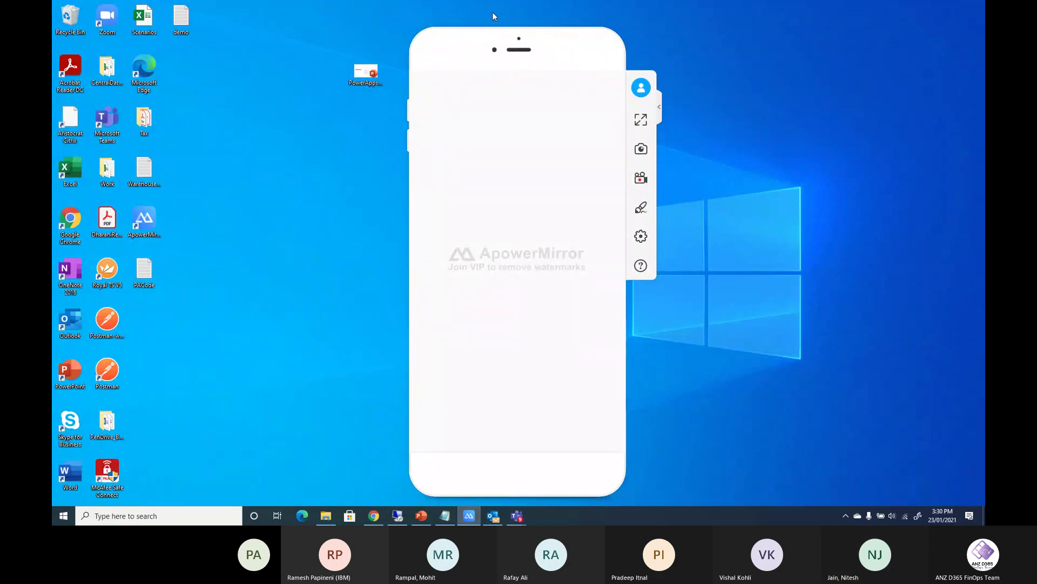
mouse_move(515, 64)
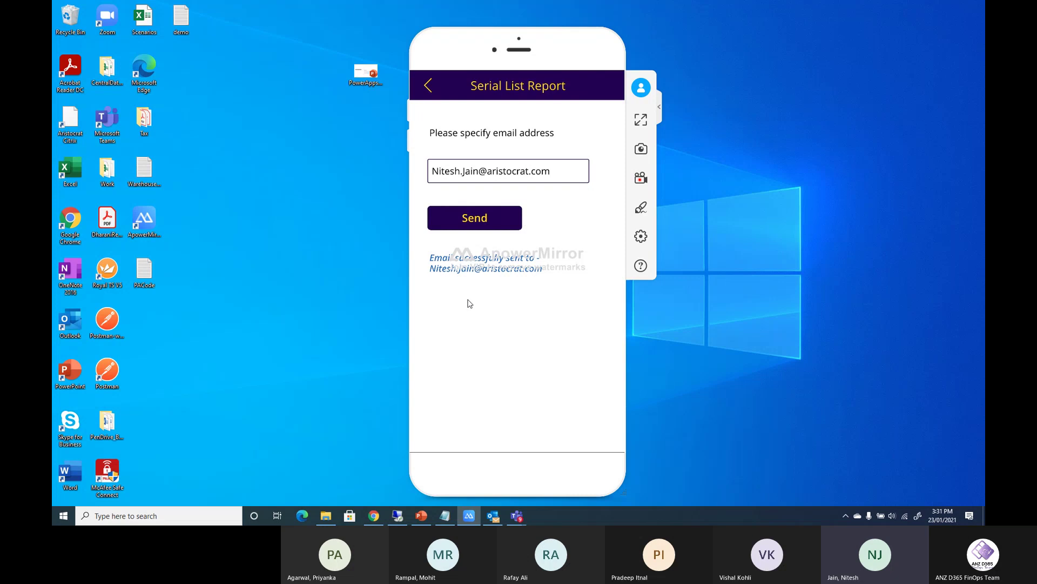
- Switch to Outlook, open the newest serial list report email in the PowerApps folder and highlight its message text
left_click(493, 516)
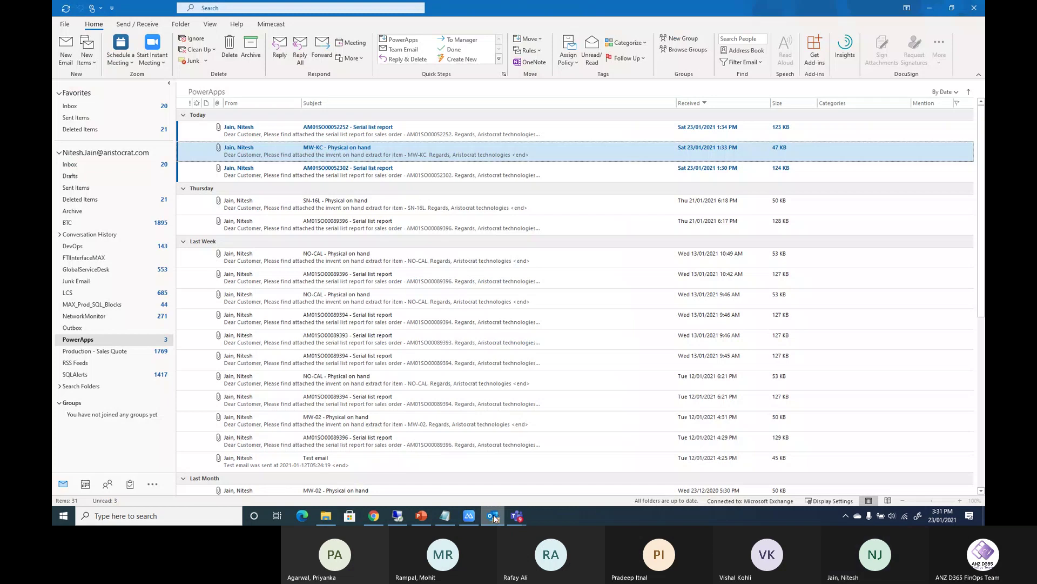
left_click(338, 132)
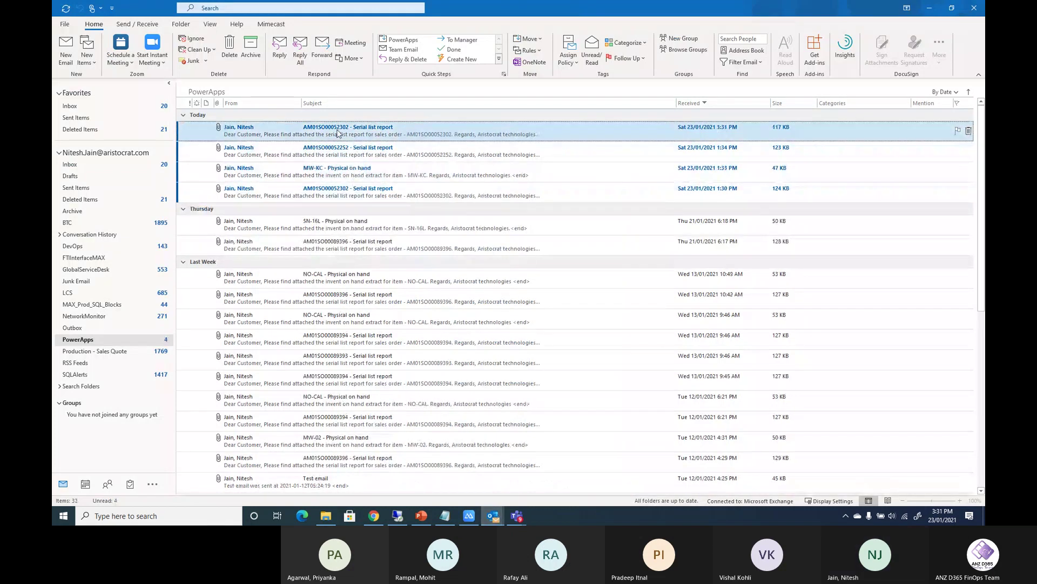
double_click(337, 132)
left_click_drag(443, 179, 53, 171)
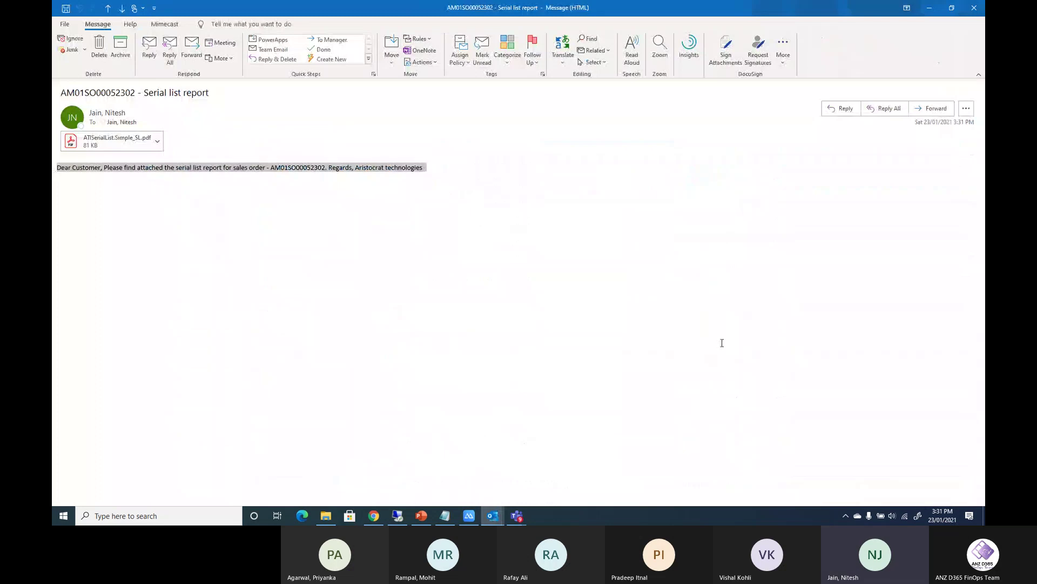
- Switch to Finance and Operations in Chrome and open the recently used Power apps extract setup page
left_click(378, 513)
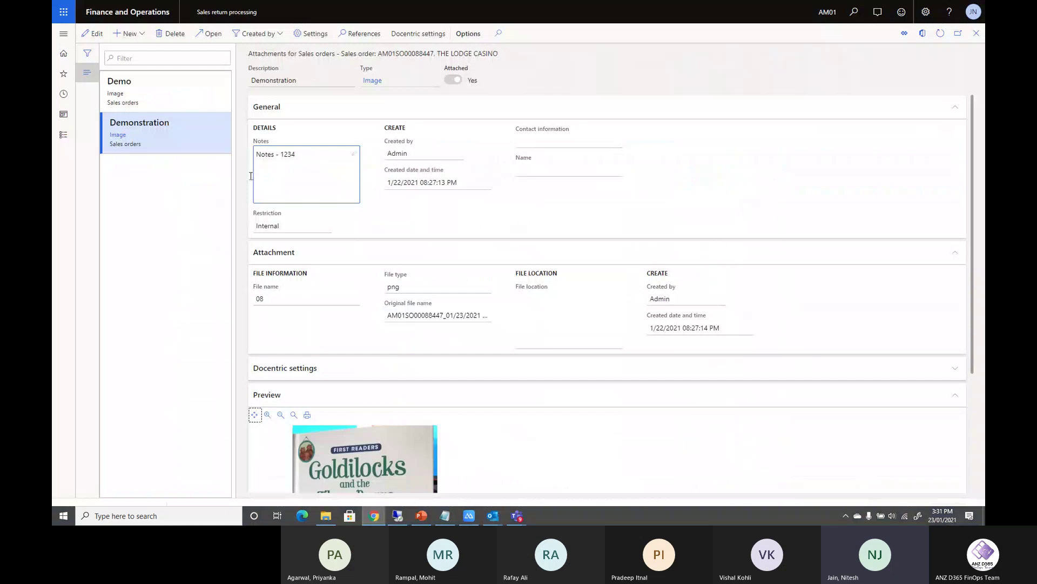
left_click(63, 34)
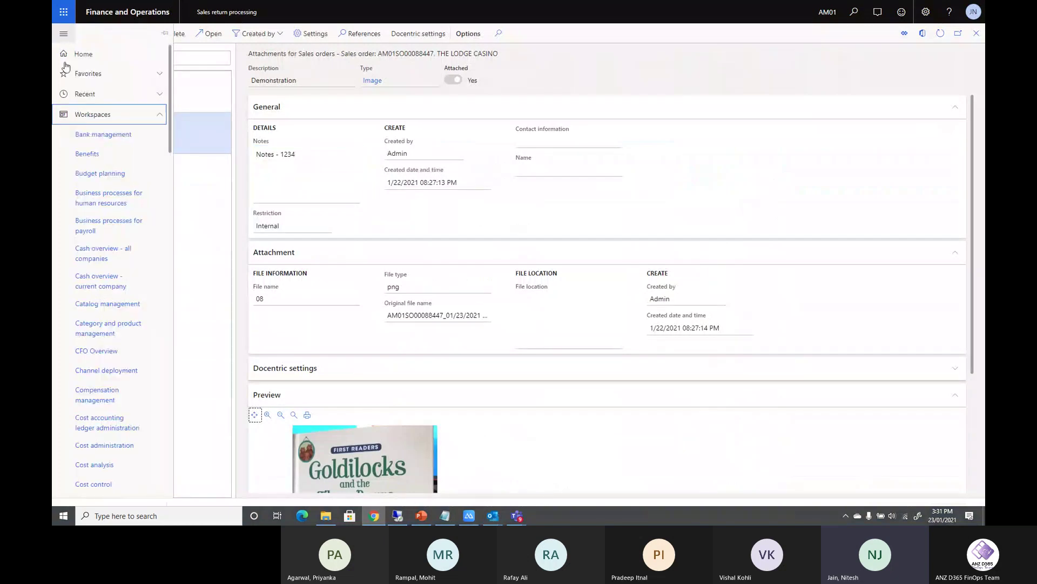
left_click(158, 112)
left_click(159, 99)
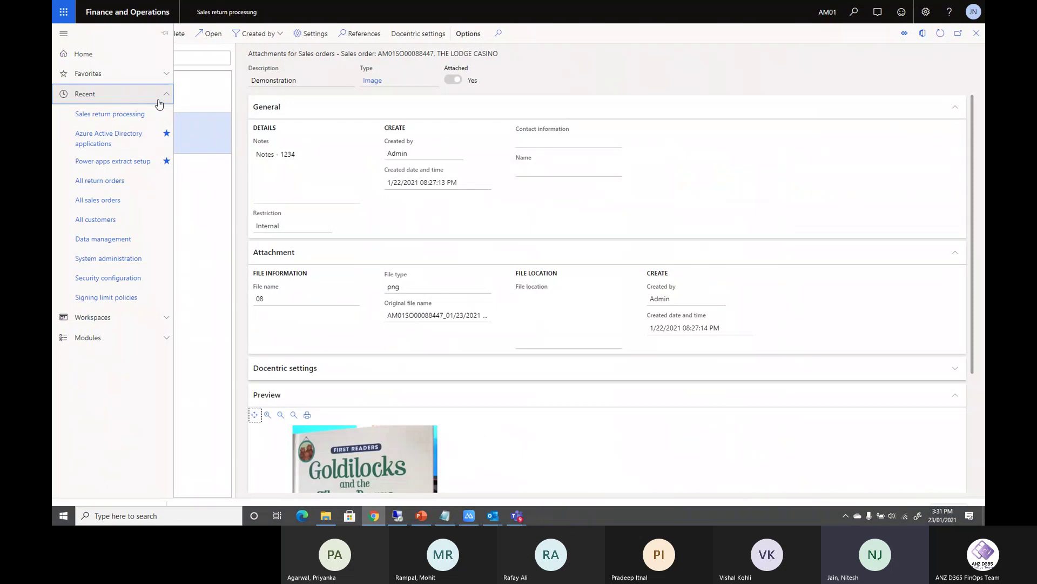
left_click(124, 161)
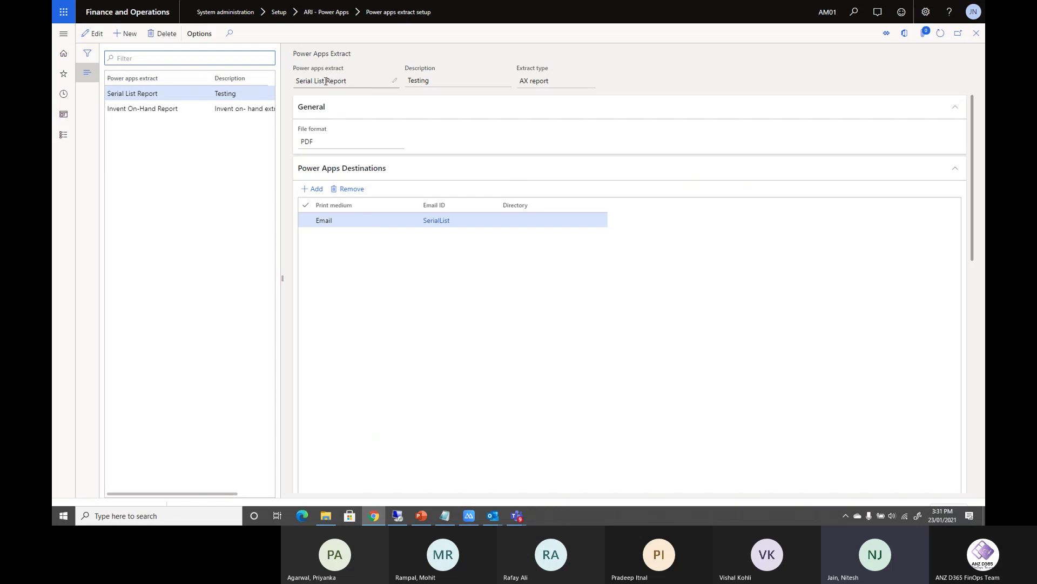
- Review the extract type, file format and email destination of the Invent On-Hand Report and Serial List Report, and return to ApowerMirror
left_click(235, 110)
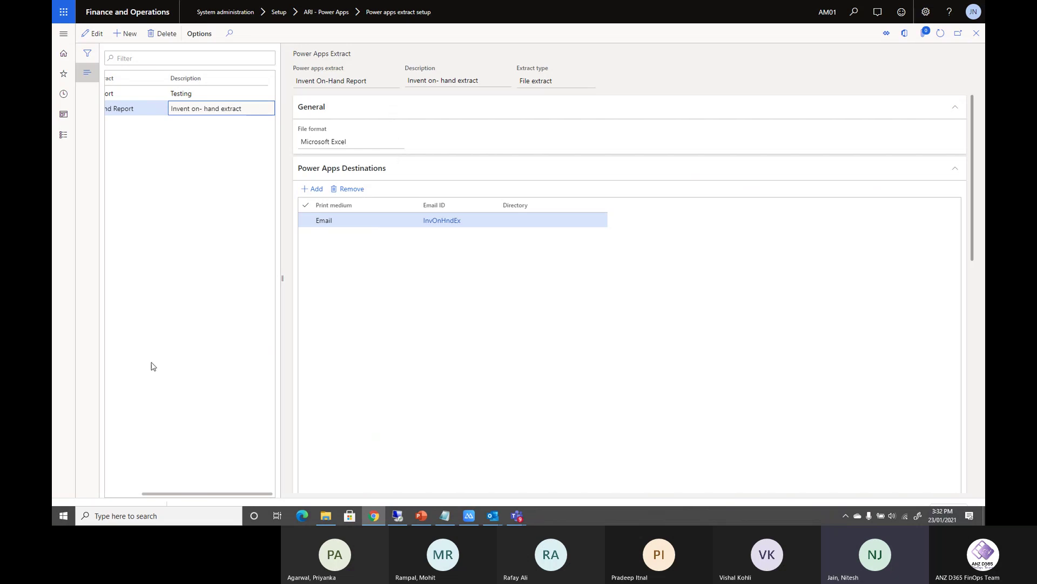
left_click(125, 494)
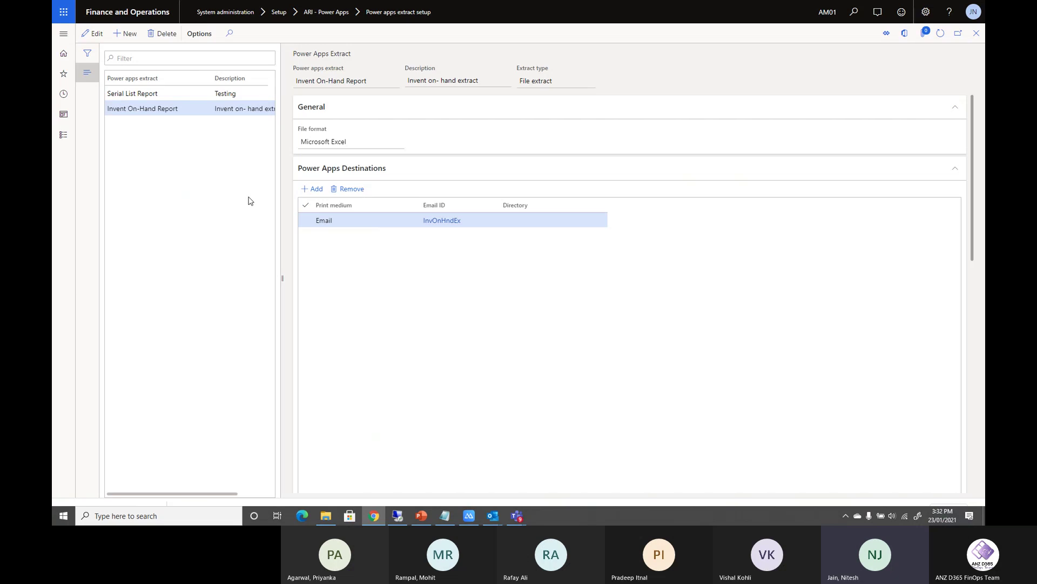
left_click(373, 515)
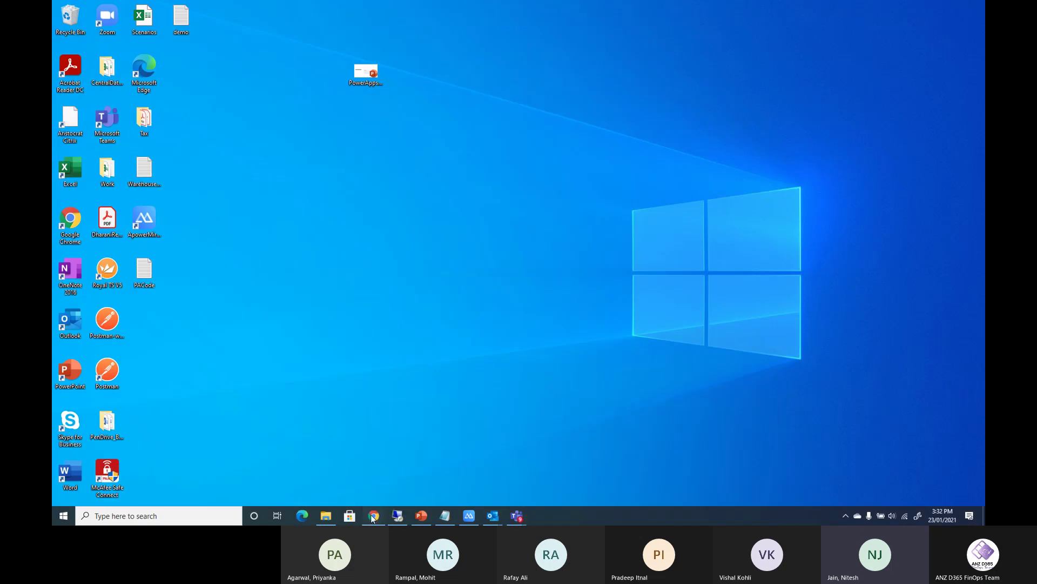
left_click(373, 516)
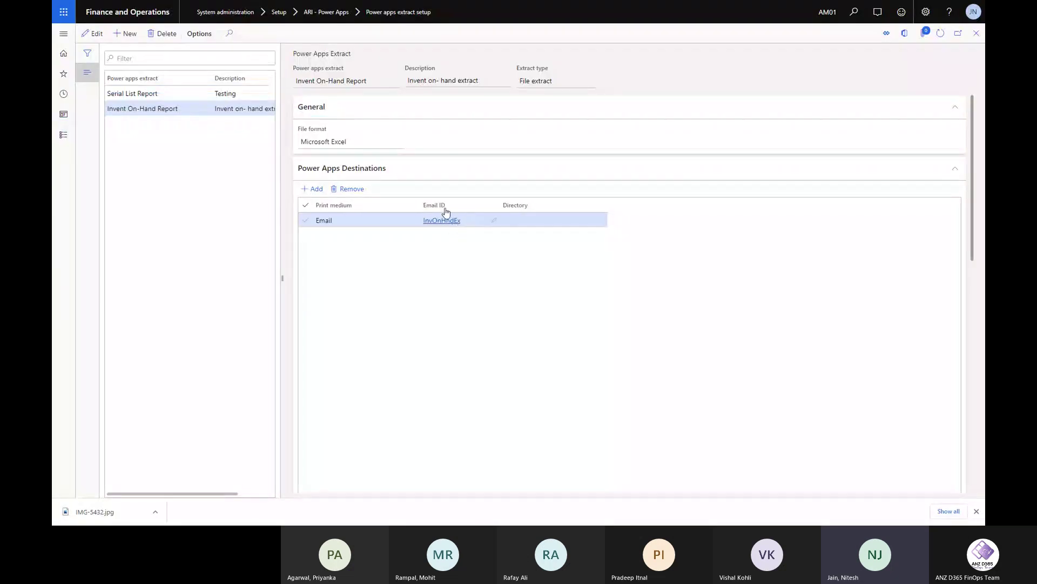
left_click(205, 94)
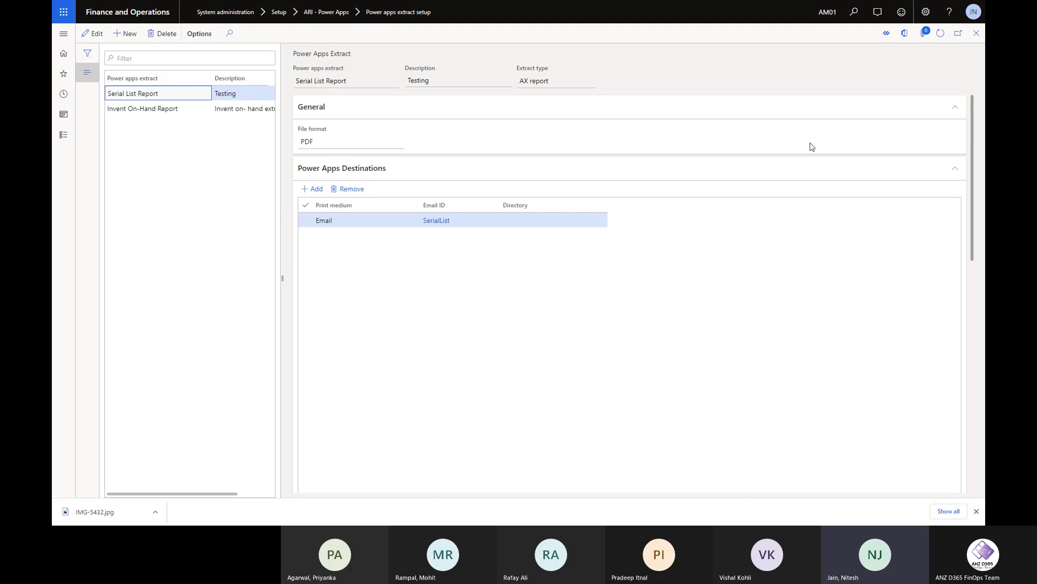
key("super+d")
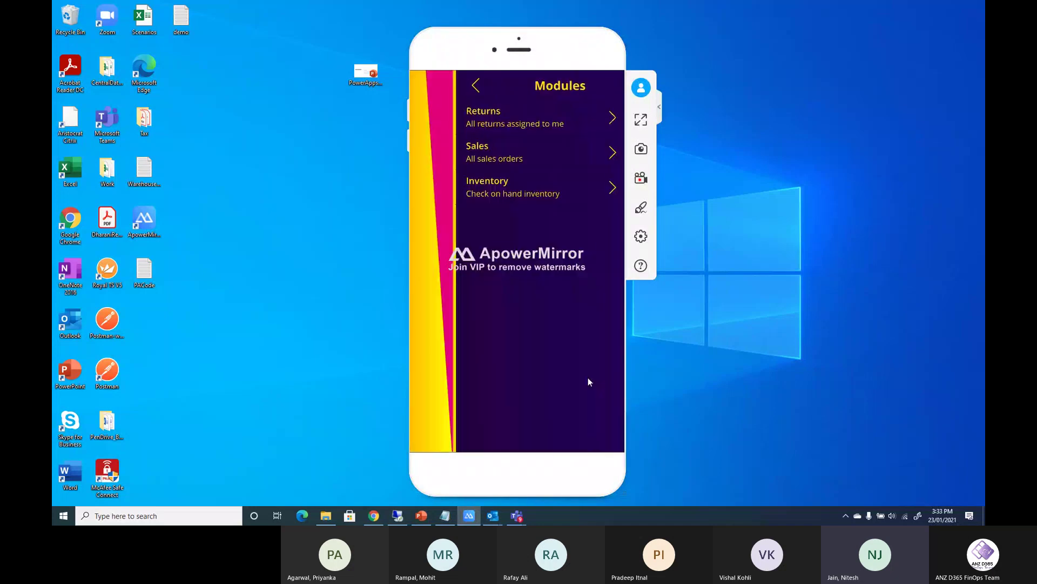
- Open the Inventory module's on-hand list and go to its Invent On-Hand Extract email option
left_click(541, 201)
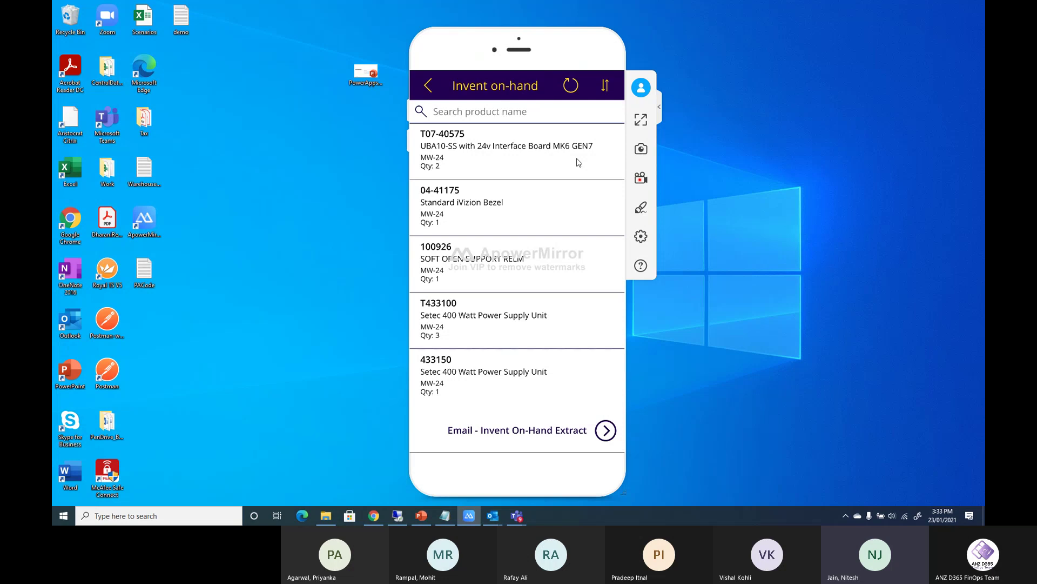
left_click(606, 431)
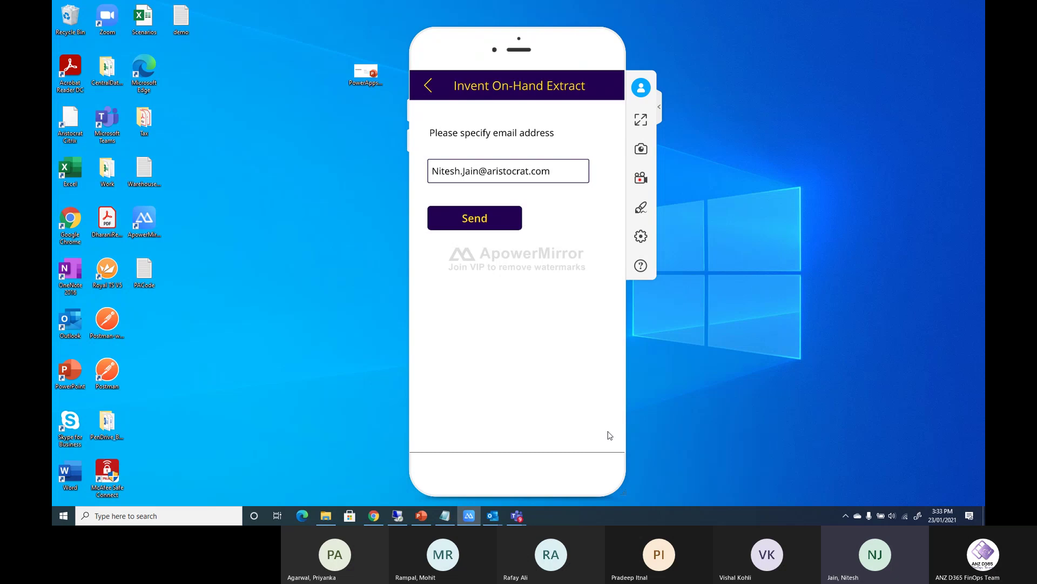
- Try a semicolon and an incomplete domain in the prefilled email address, restore the full address and send the Invent On-Hand Extract
left_click(580, 169)
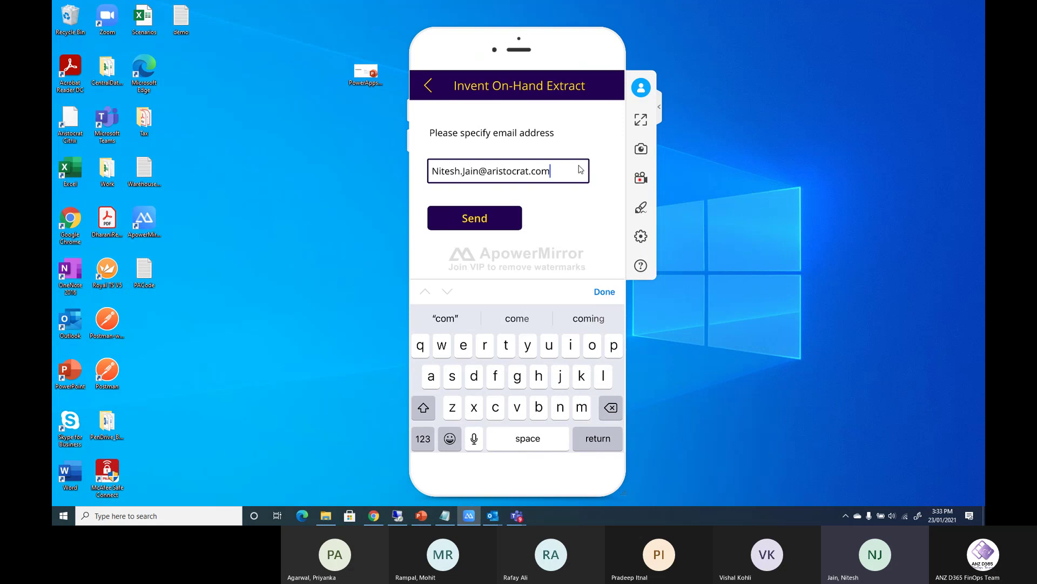
type(";")
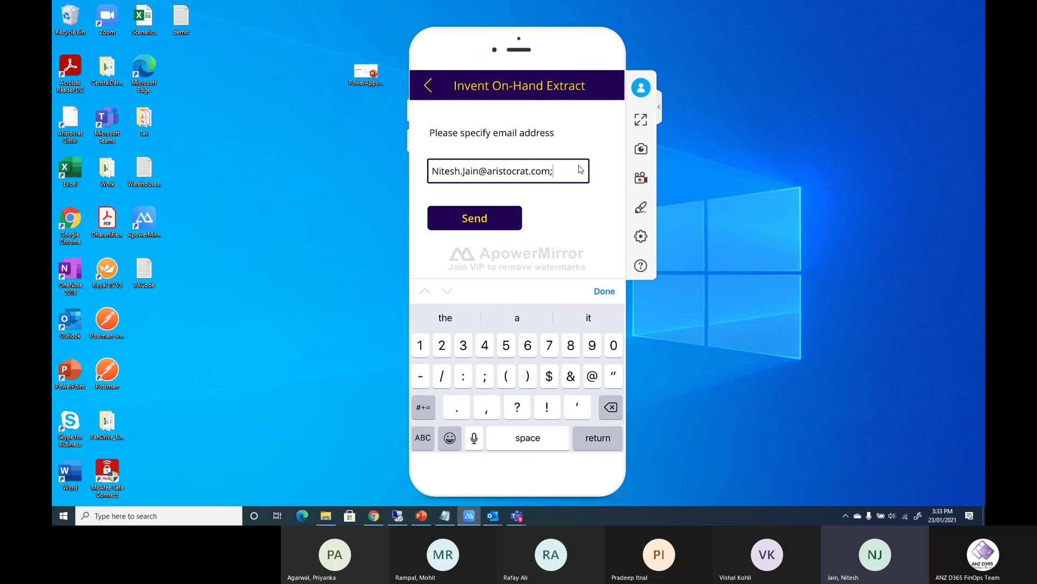
key("BackSpace")
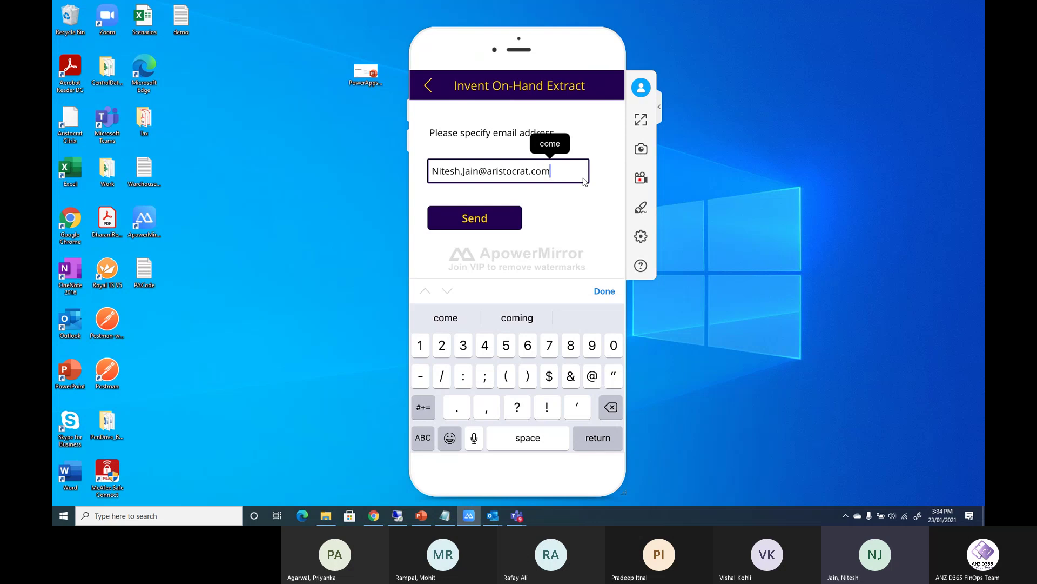
key("BackSpace")
key("BackSpace")
key("BackSpace")
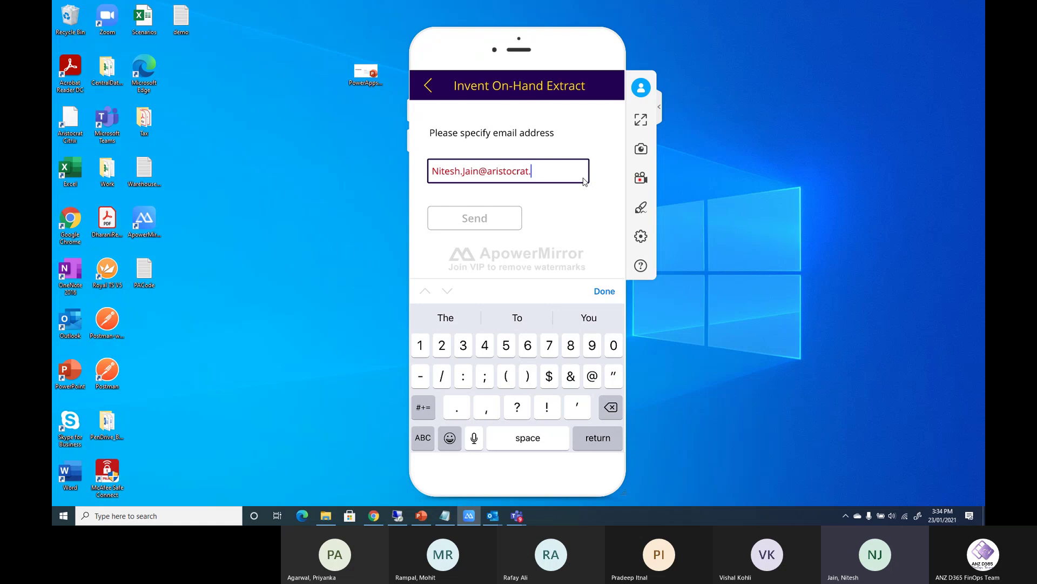
type("com")
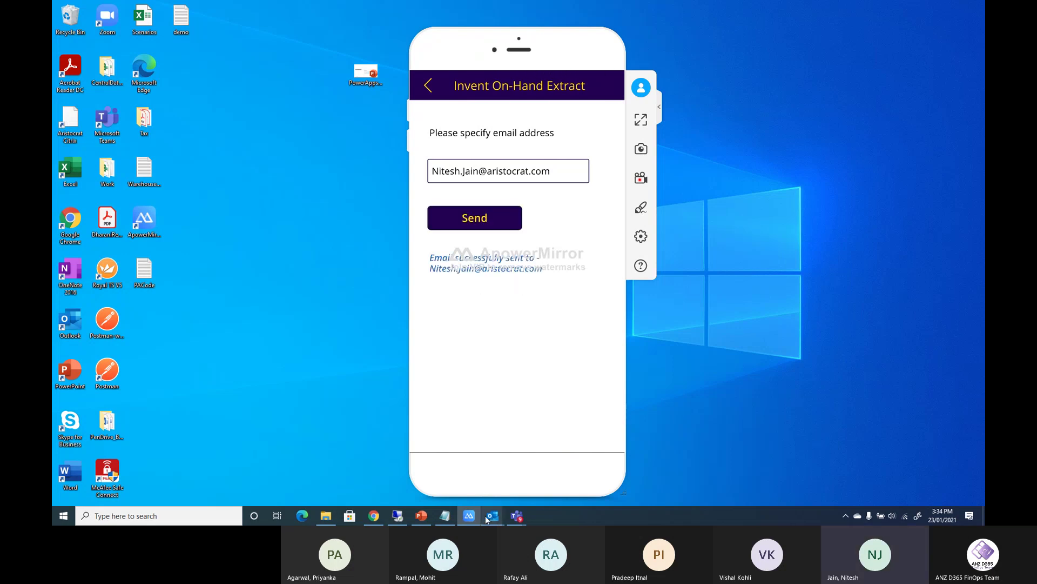
- Switch to Outlook's PowerApps folder to check for the emailed on-hand extract
mouse_move(490, 517)
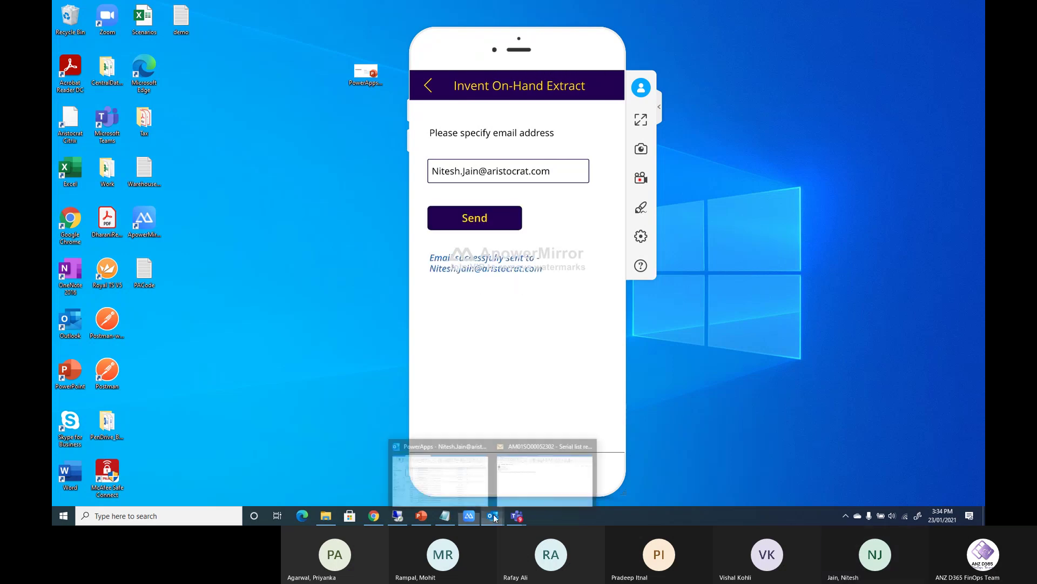
left_click(451, 482)
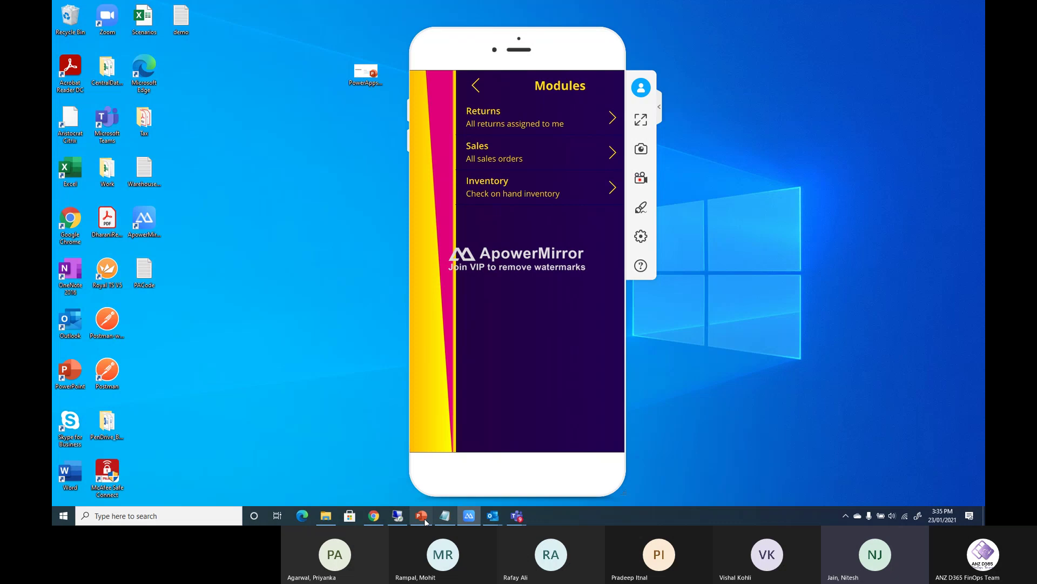
- Switch to the PowerAppsSession presentation in PowerPoint and show slide 8, "Issues/Challenges encountered during Dev"
mouse_move(425, 521)
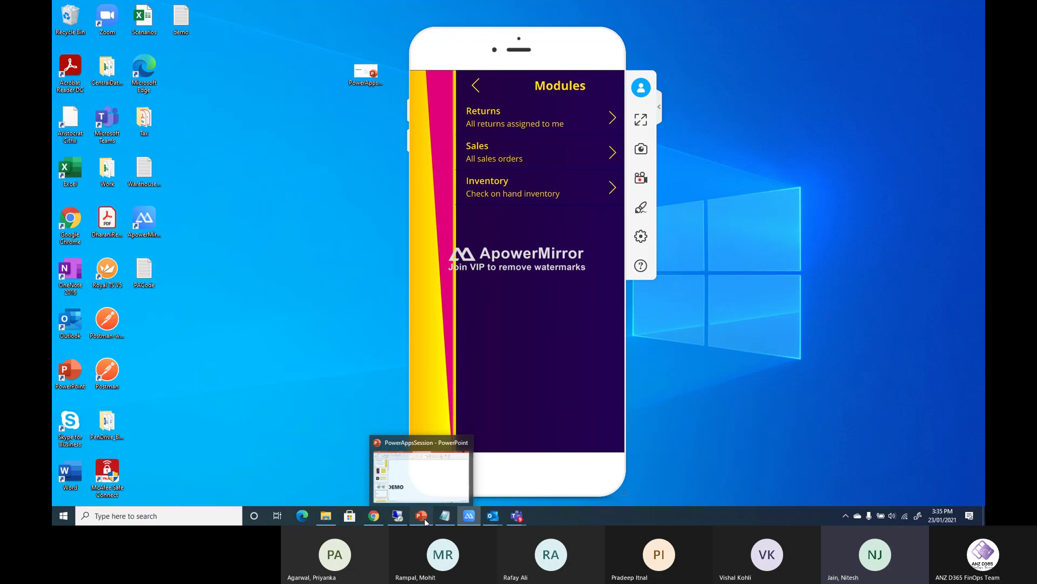
left_click(426, 521)
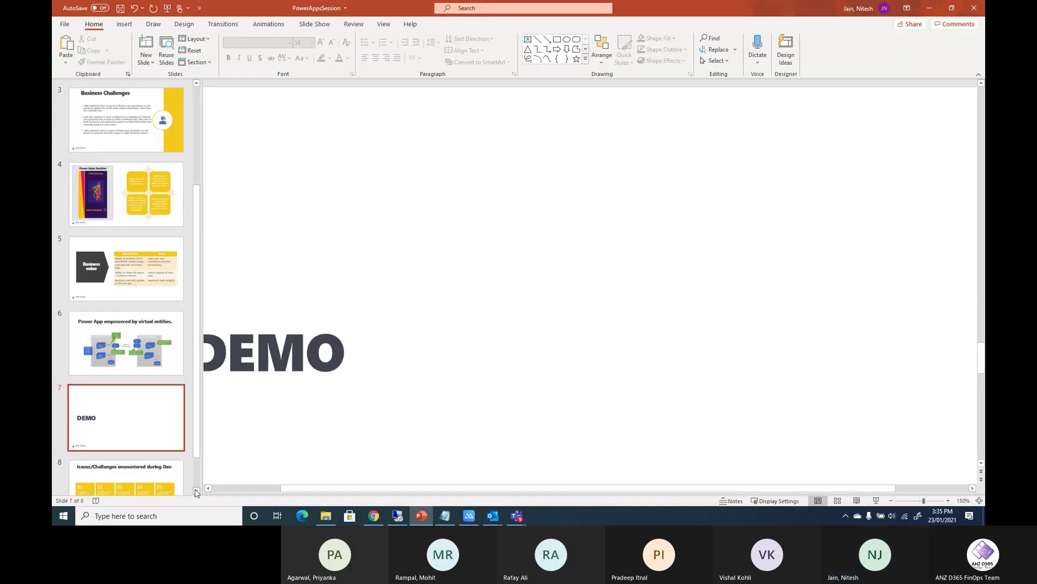
left_click(196, 492)
left_click(171, 464)
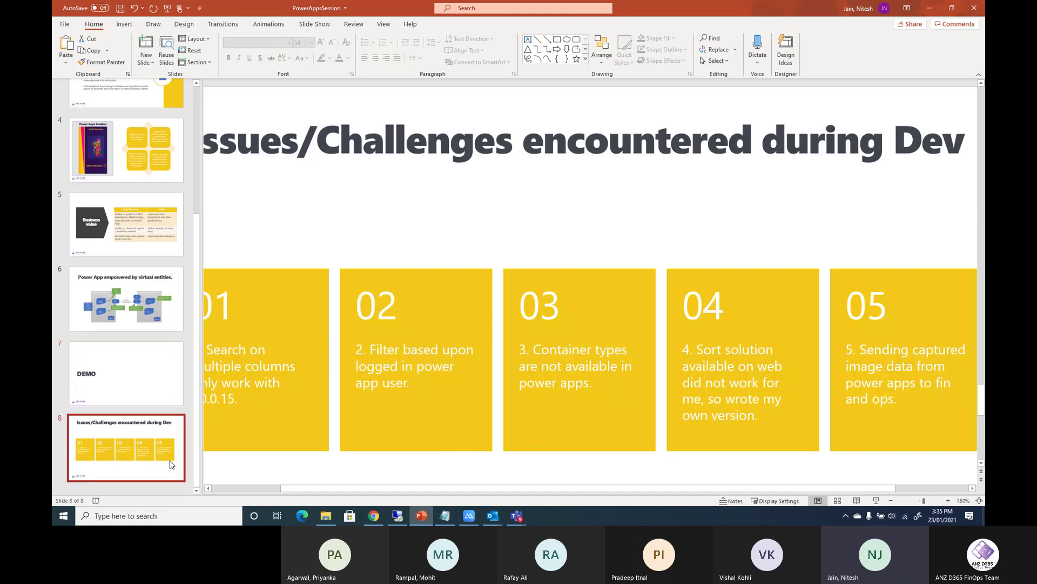
scroll(361, 403, "down", 3)
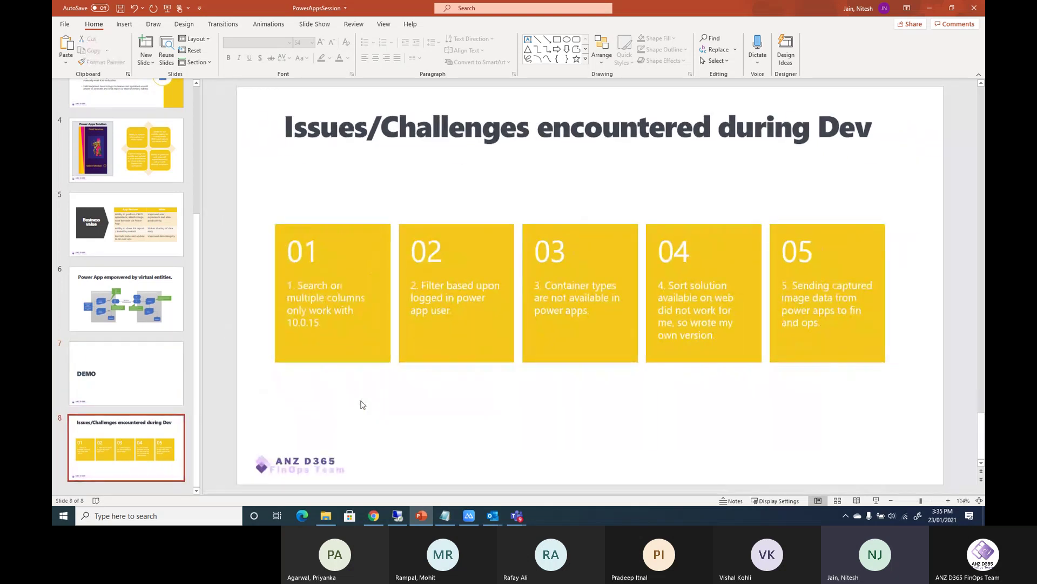
scroll(361, 405, "up", 1)
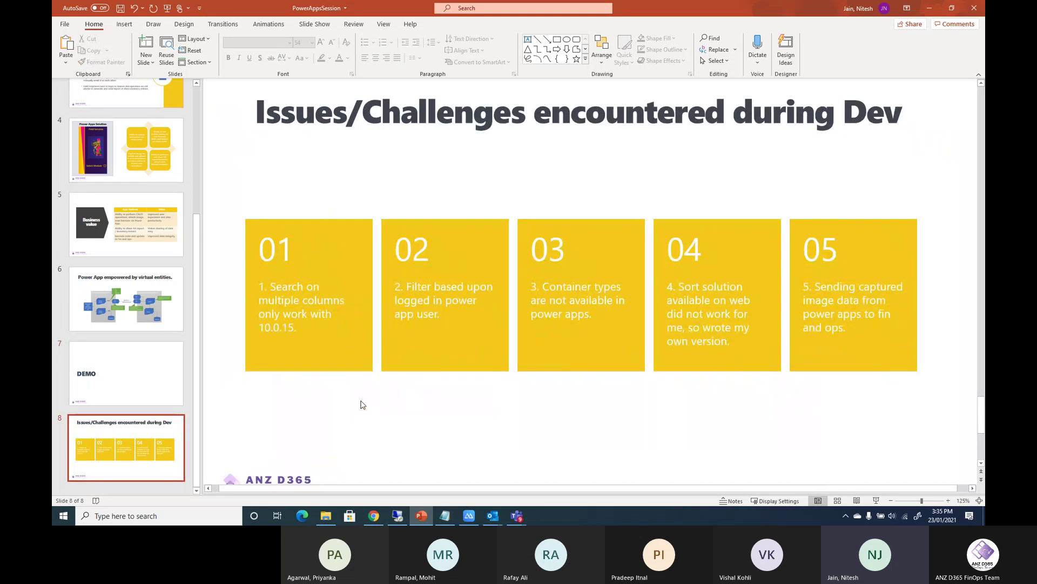